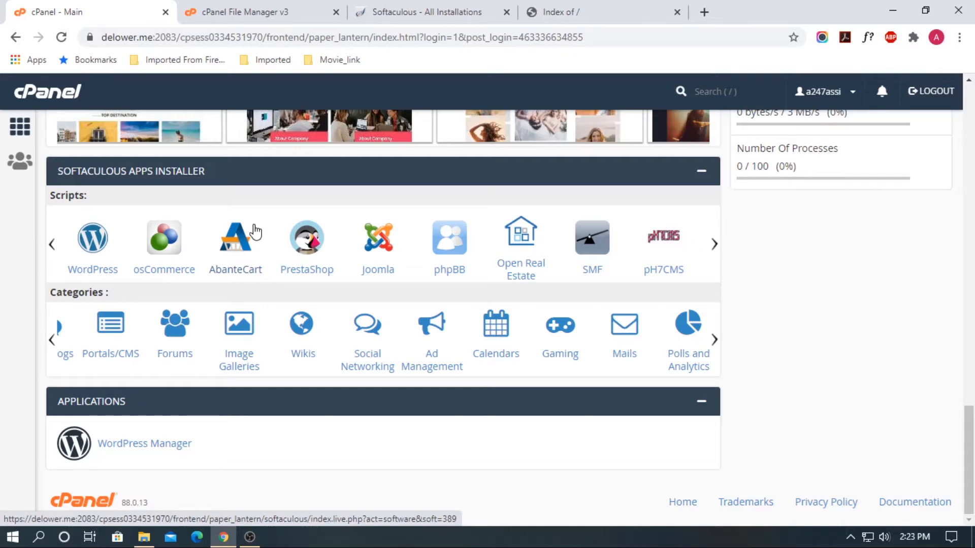
# Open the phpBB page from the Softaculous Apps Installer list
pyautogui.scroll(20, 299, 248)
pyautogui.scroll(-5, 300, 250)
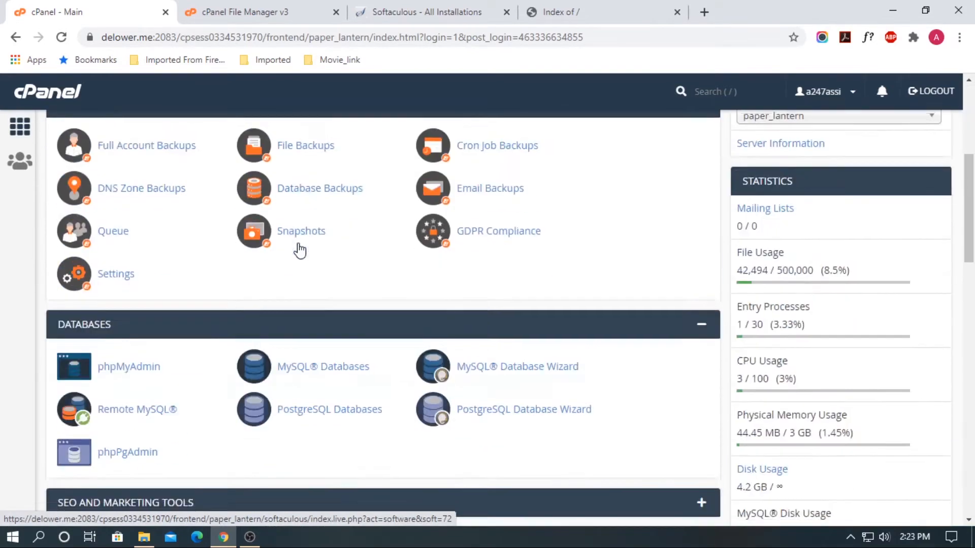
pyautogui.scroll(-20, 298, 249)
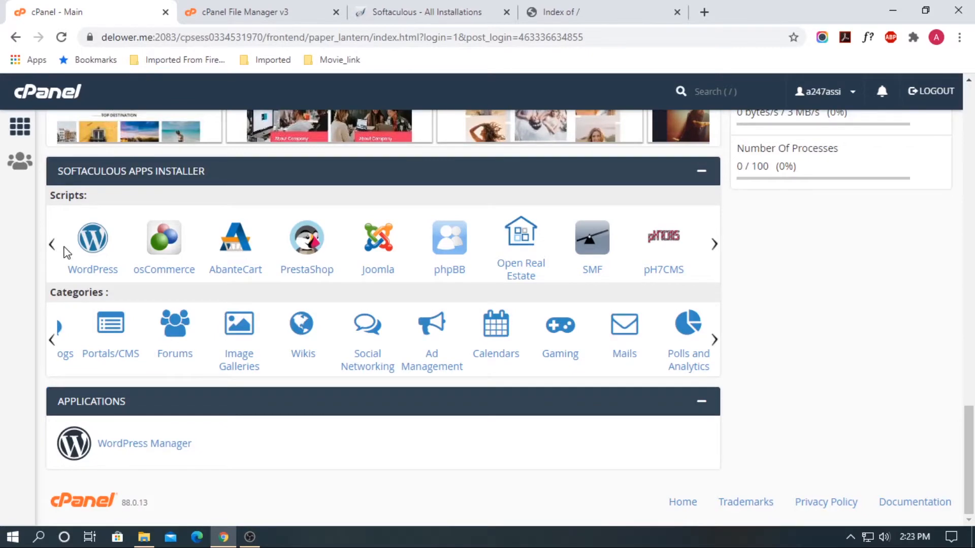
pyautogui.moveTo(718, 251)
pyautogui.moveTo(46, 240)
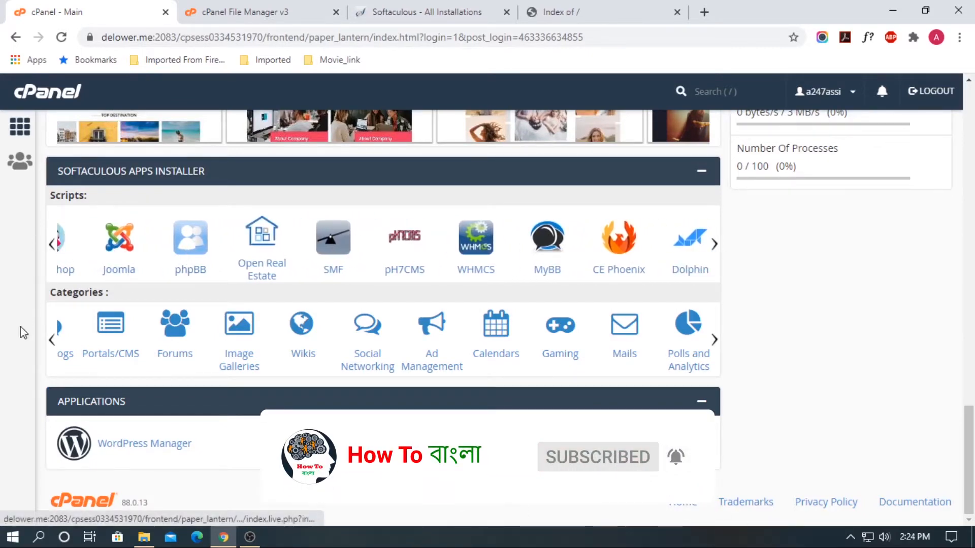
pyautogui.moveTo(52, 340)
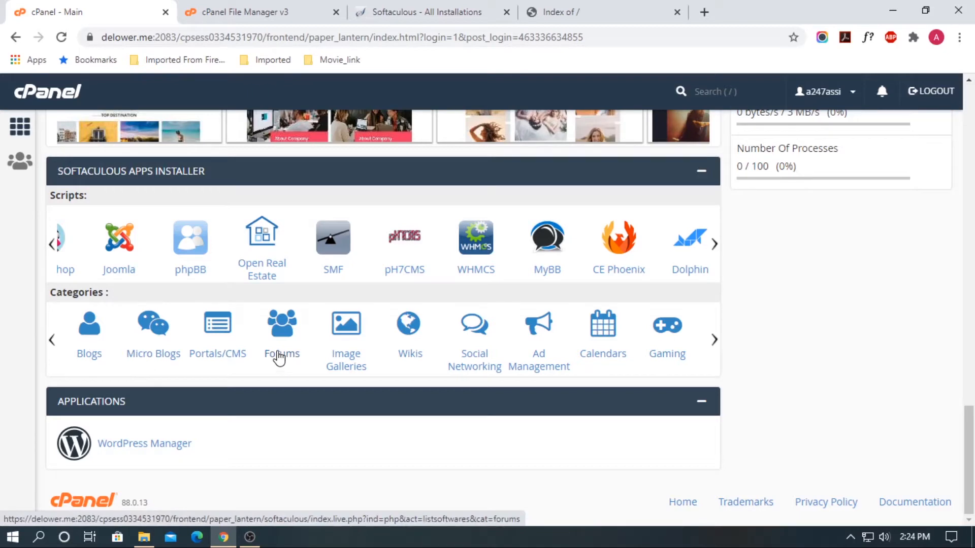
pyautogui.click(187, 251)
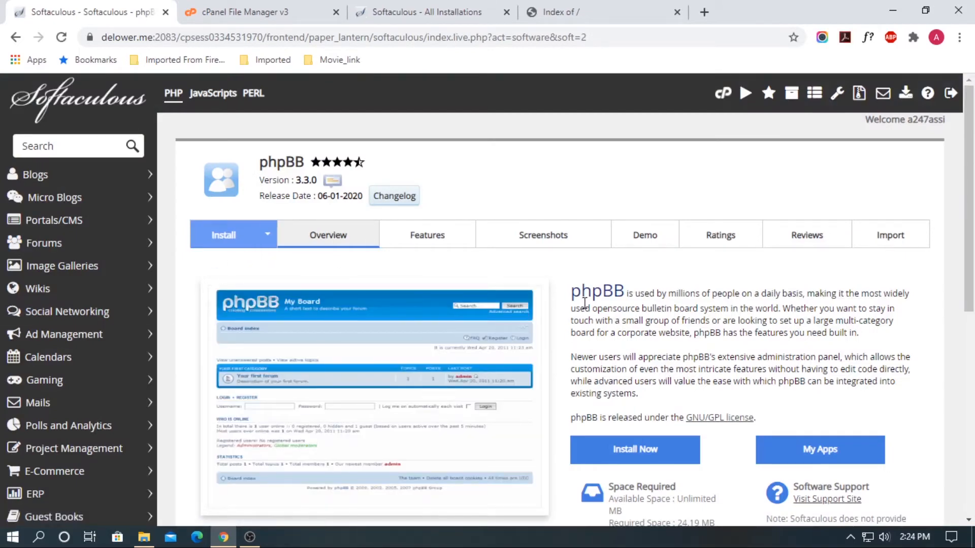
# Start a new phpBB installation with Install Now to reach the setup form
pyautogui.scroll(-5, 584, 304)
pyautogui.scroll(-2, 583, 304)
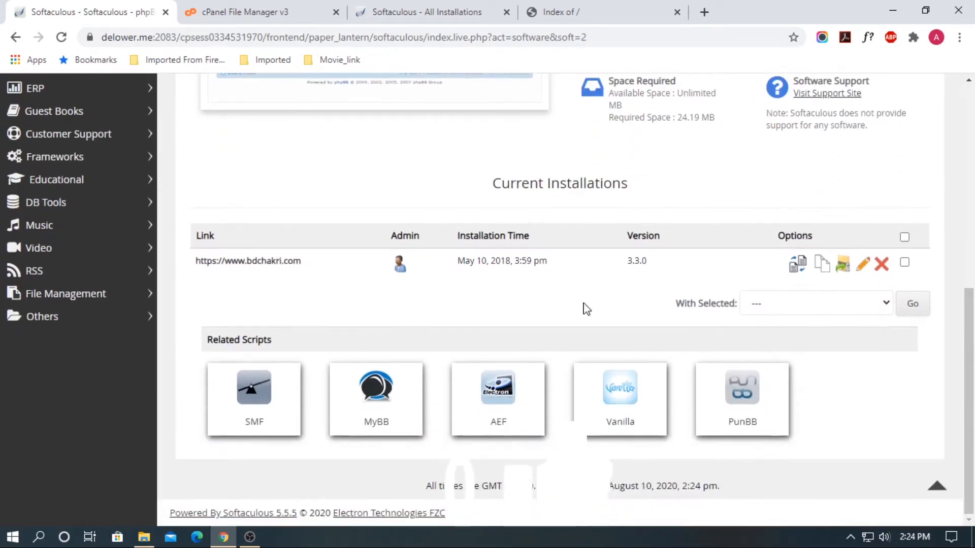
pyautogui.scroll(5, 586, 309)
pyautogui.scroll(3, 665, 330)
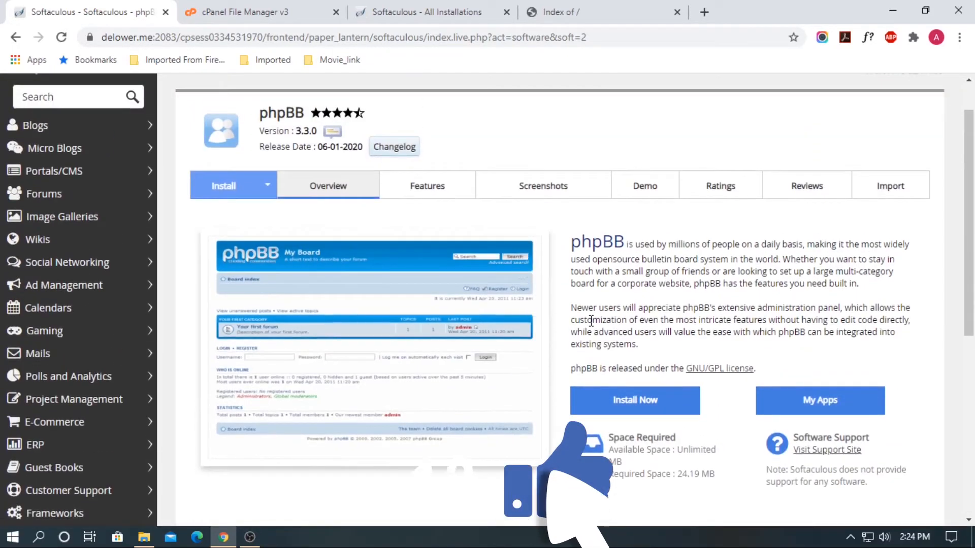
pyautogui.click(640, 404)
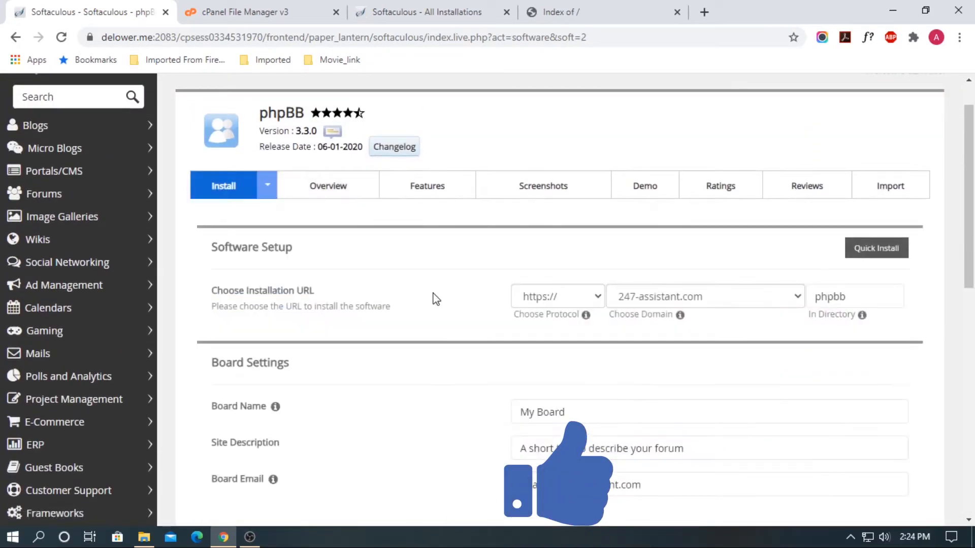
pyautogui.scroll(-3, 435, 298)
pyautogui.scroll(1, 441, 298)
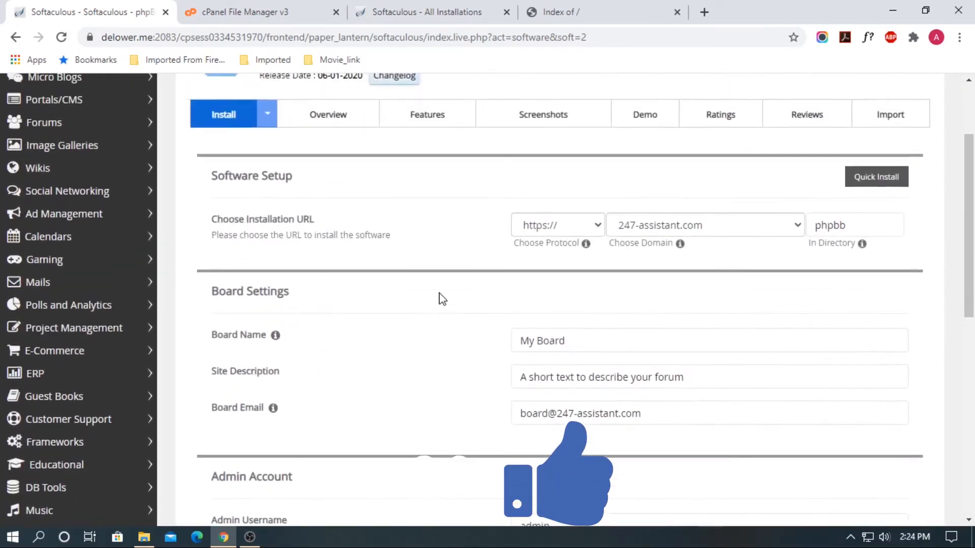
pyautogui.click(559, 235)
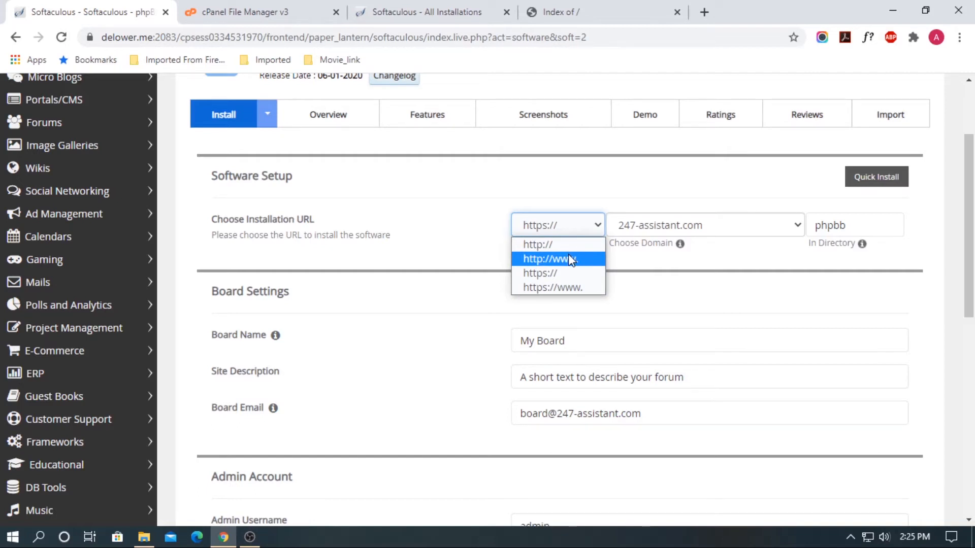
pyautogui.click(565, 292)
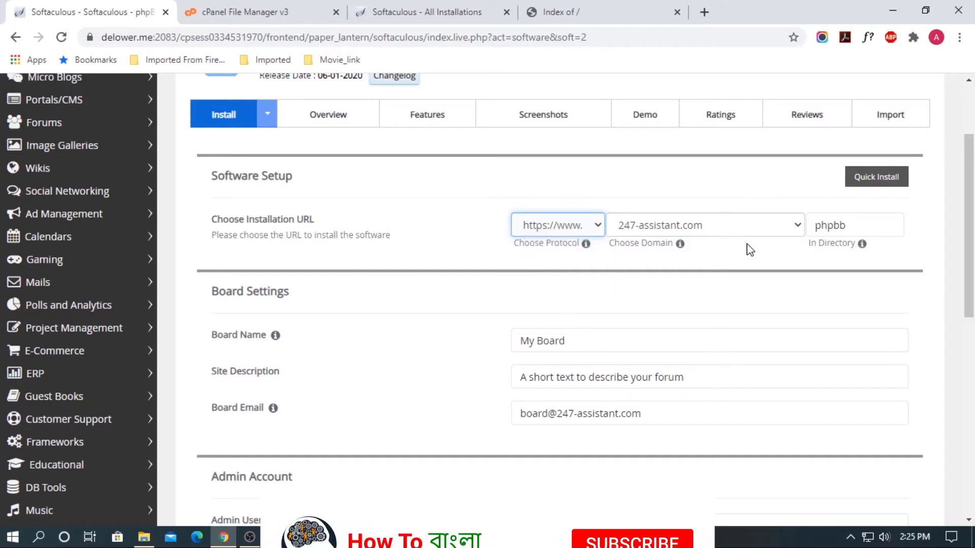
pyautogui.click(740, 227)
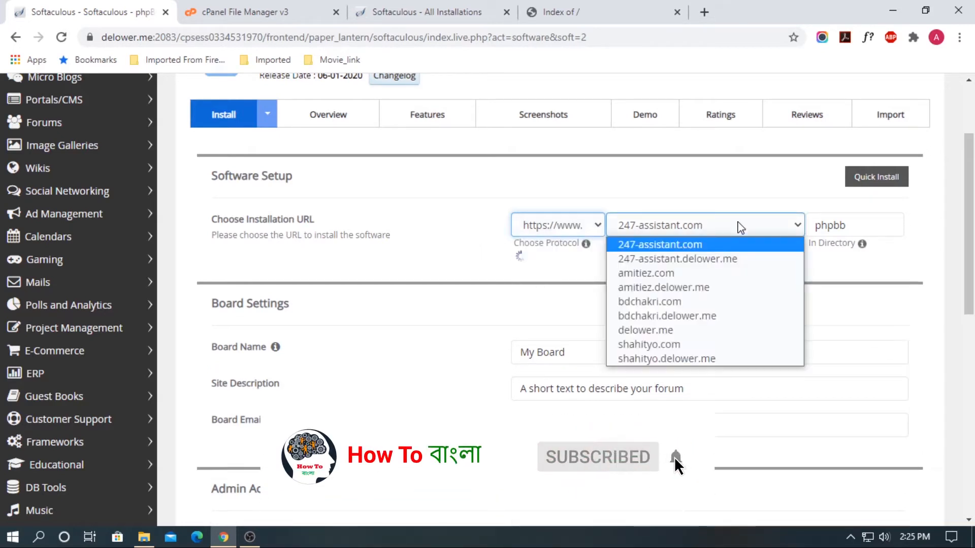
pyautogui.click(741, 245)
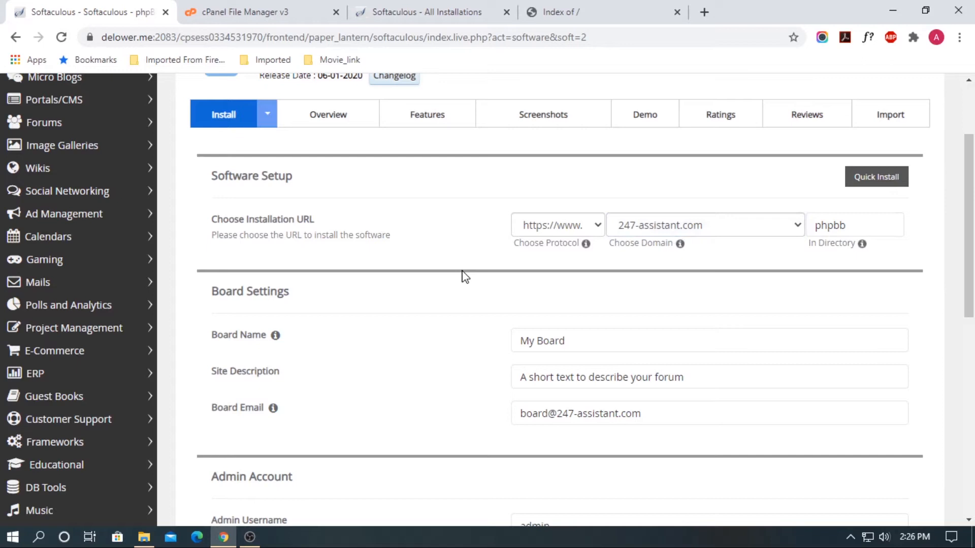
# Clear the default phpbb directory so the forum installs at the domain root
pyautogui.doubleClick(875, 218)
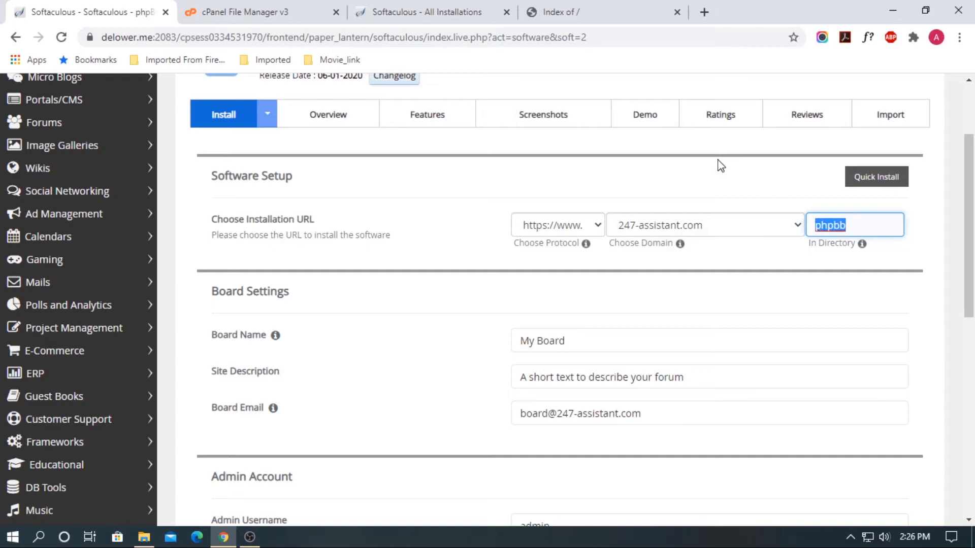
pyautogui.press('BackSpace')
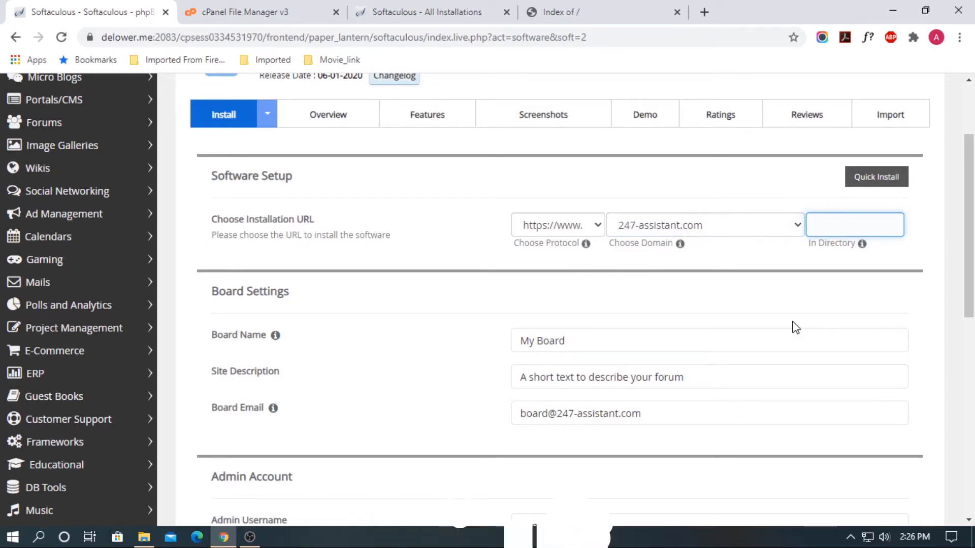
pyautogui.write('forum')
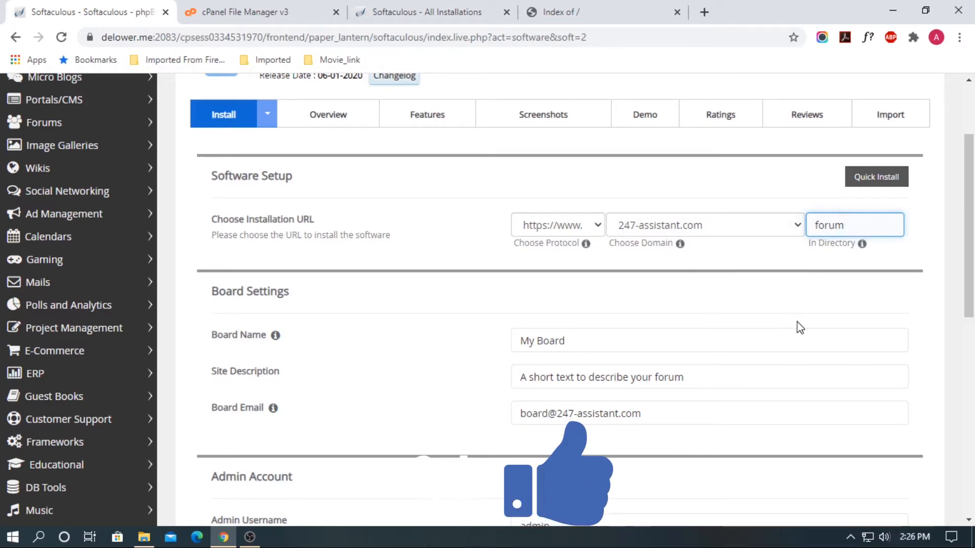
pyautogui.press('BackSpace')
pyautogui.press('BackSpace')
pyautogui.press('BackSpace')
pyautogui.press('BackSpace')
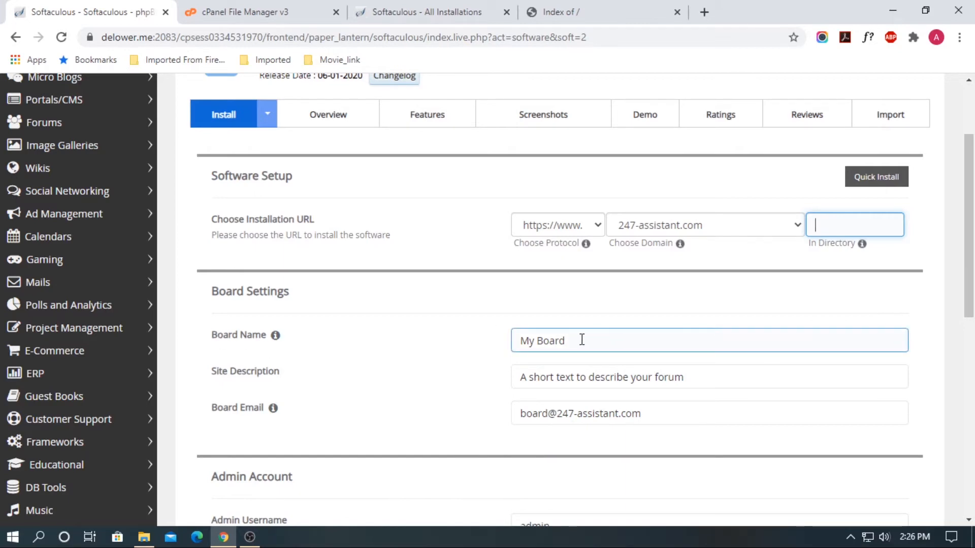
# Review the site description and board email fields without changing them
pyautogui.moveTo(582, 340); pyautogui.dragTo(407, 322)
pyautogui.scroll(-3, 738, 233)
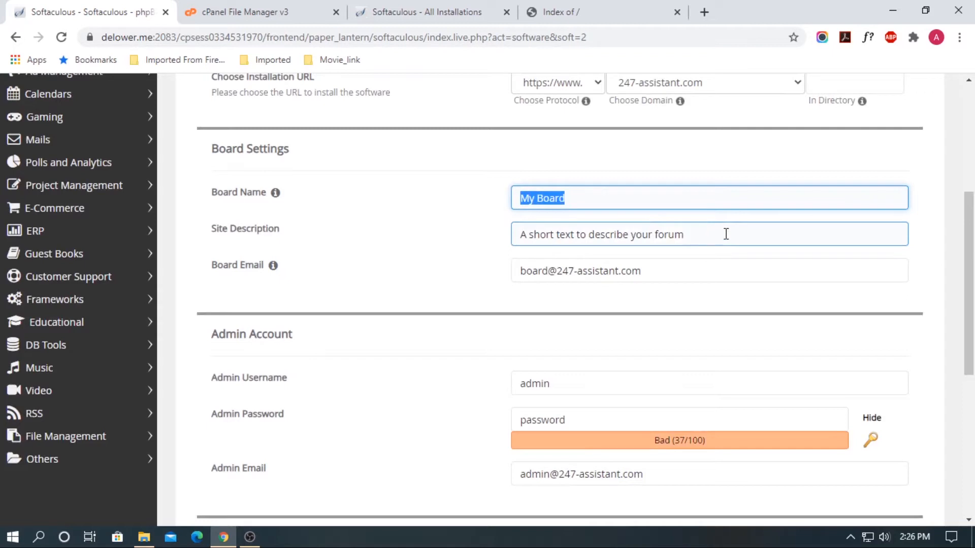
pyautogui.moveTo(705, 234); pyautogui.dragTo(449, 244)
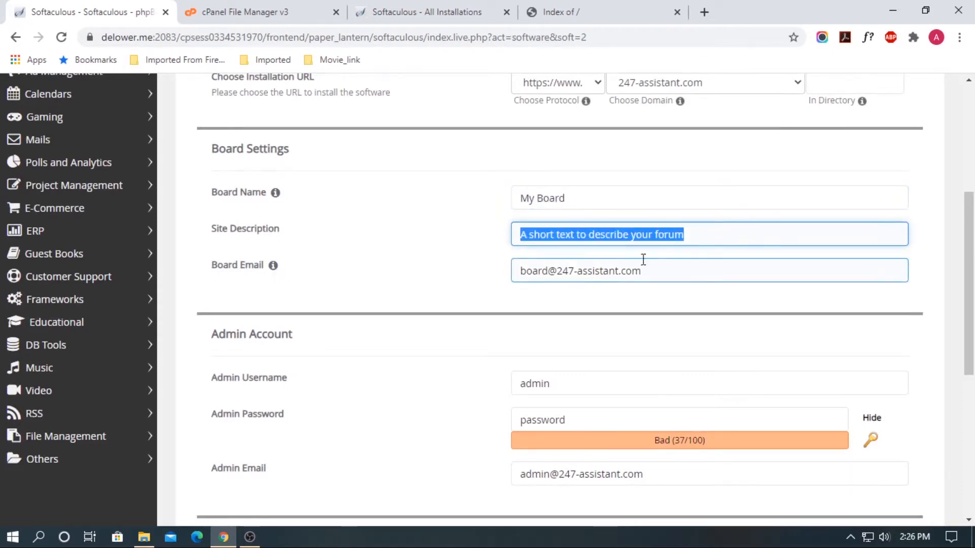
pyautogui.moveTo(667, 269); pyautogui.dragTo(441, 270)
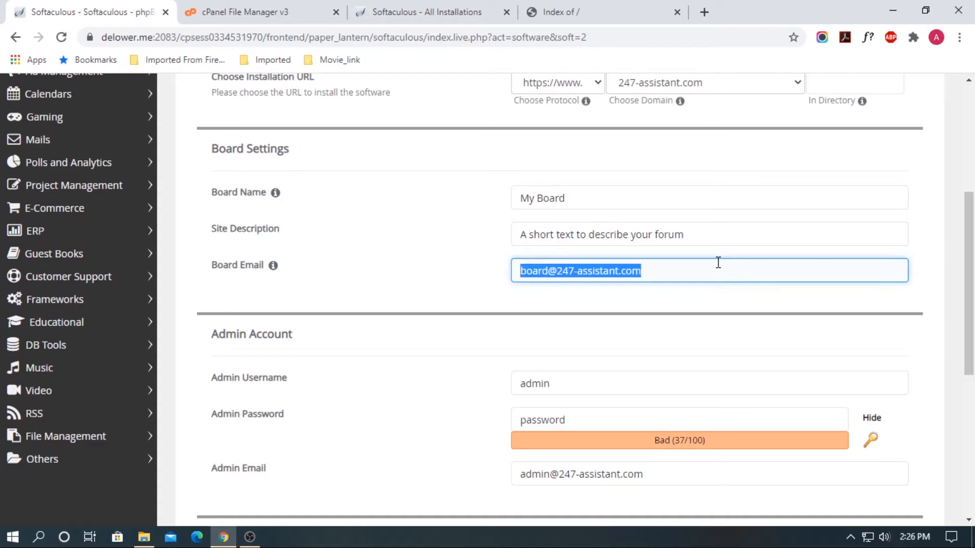
pyautogui.click(551, 271)
pyautogui.moveTo(547, 272); pyautogui.dragTo(496, 272)
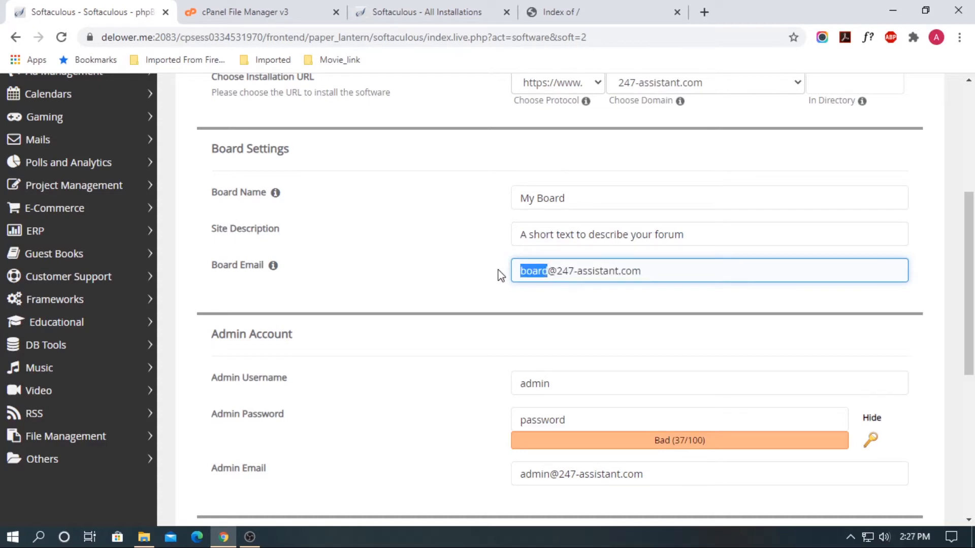
pyautogui.click(736, 275)
pyautogui.moveTo(672, 270); pyautogui.dragTo(437, 270)
pyautogui.scroll(-3, 658, 303)
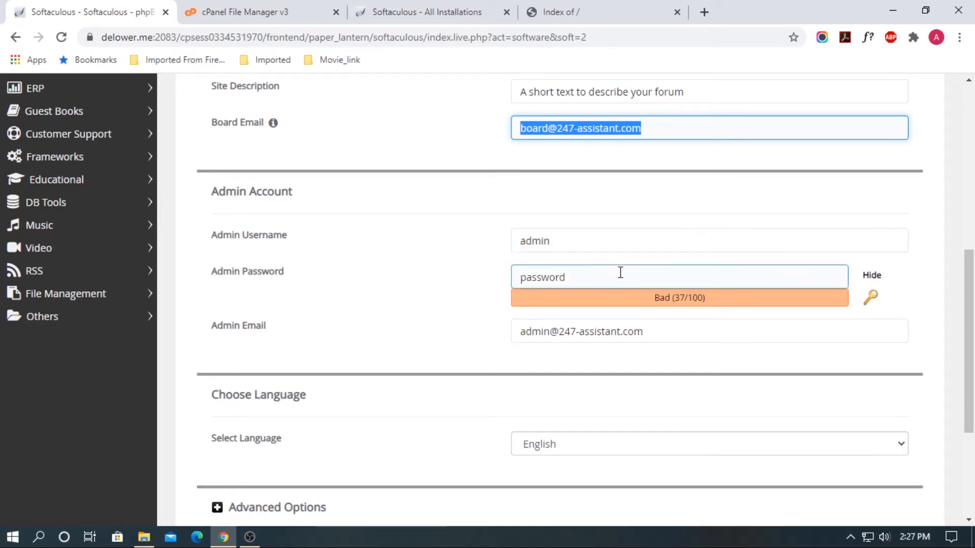
# Generate a strong random admin password and check the admin email, keeping username admin
pyautogui.click(868, 300)
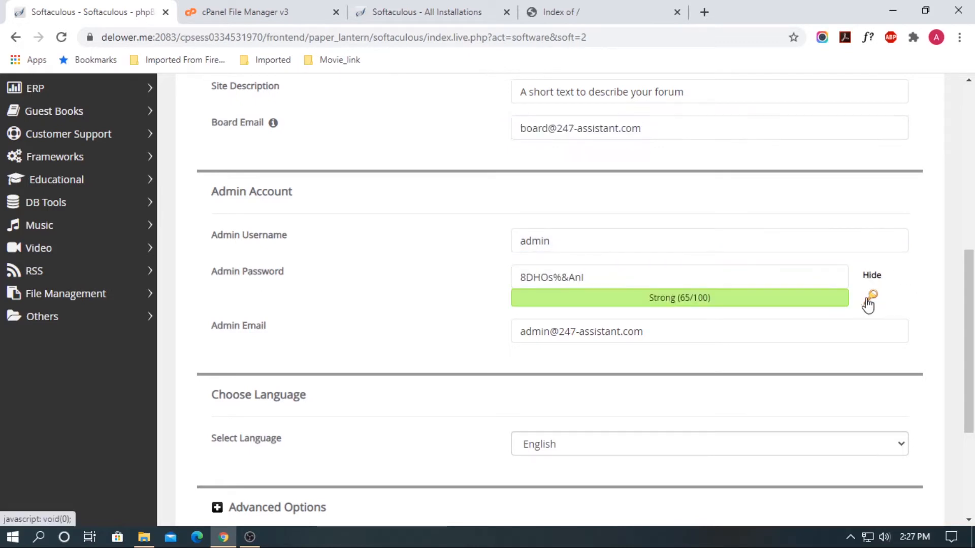
pyautogui.click(570, 276)
pyautogui.moveTo(622, 276); pyautogui.dragTo(457, 272)
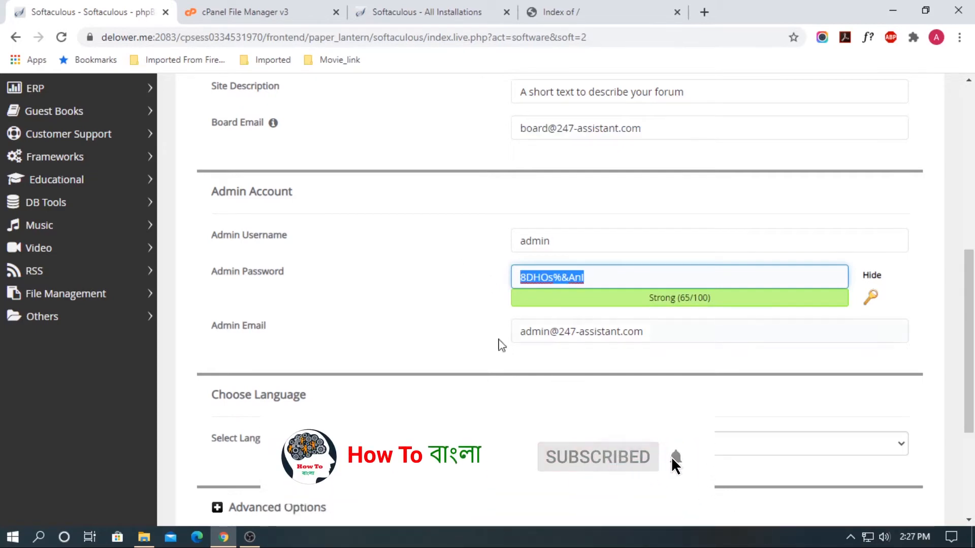
pyautogui.moveTo(684, 331); pyautogui.dragTo(433, 325)
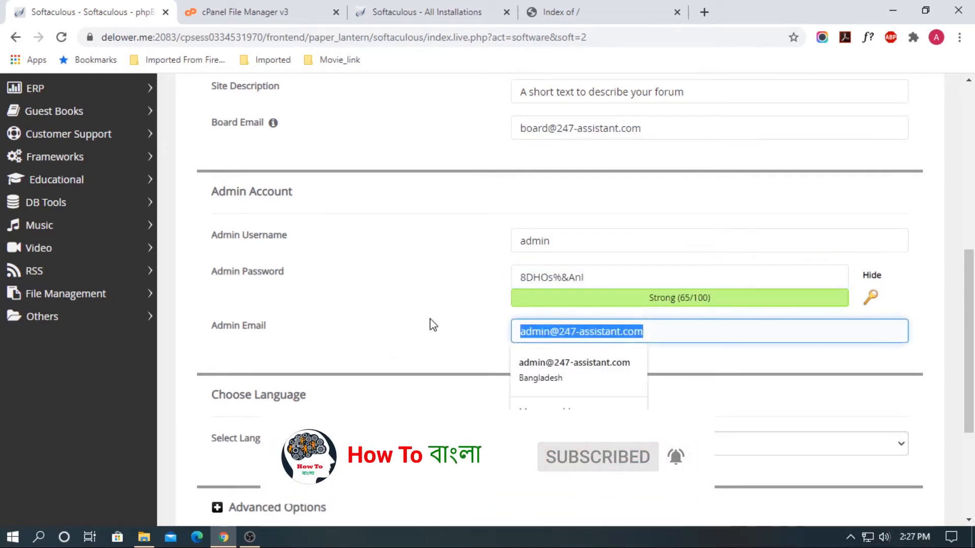
pyautogui.click(472, 335)
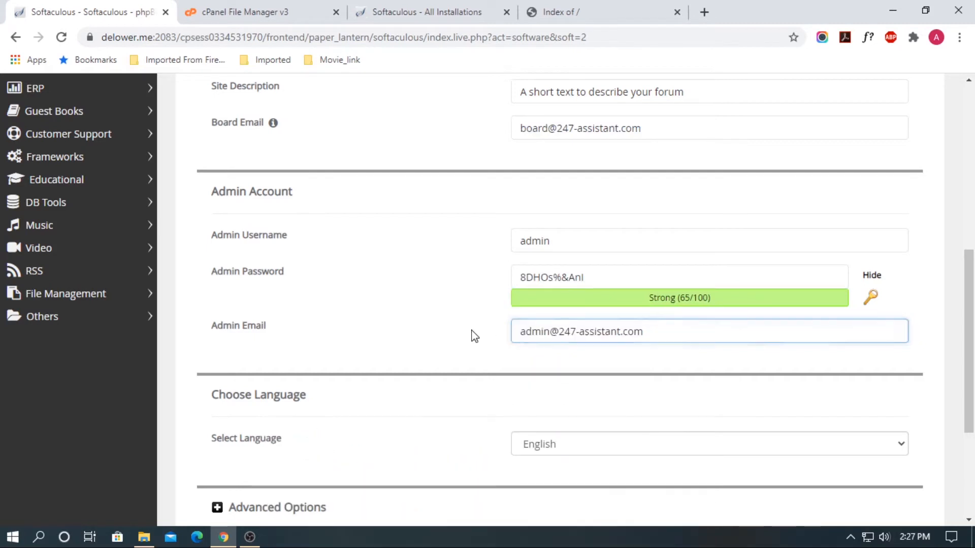
pyautogui.click(678, 335)
pyautogui.click(684, 334)
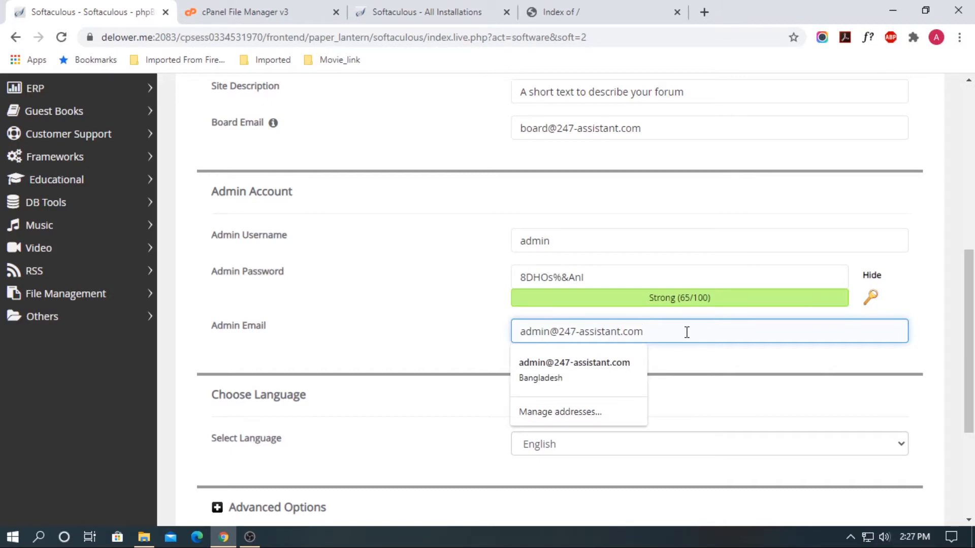
pyautogui.click(445, 364)
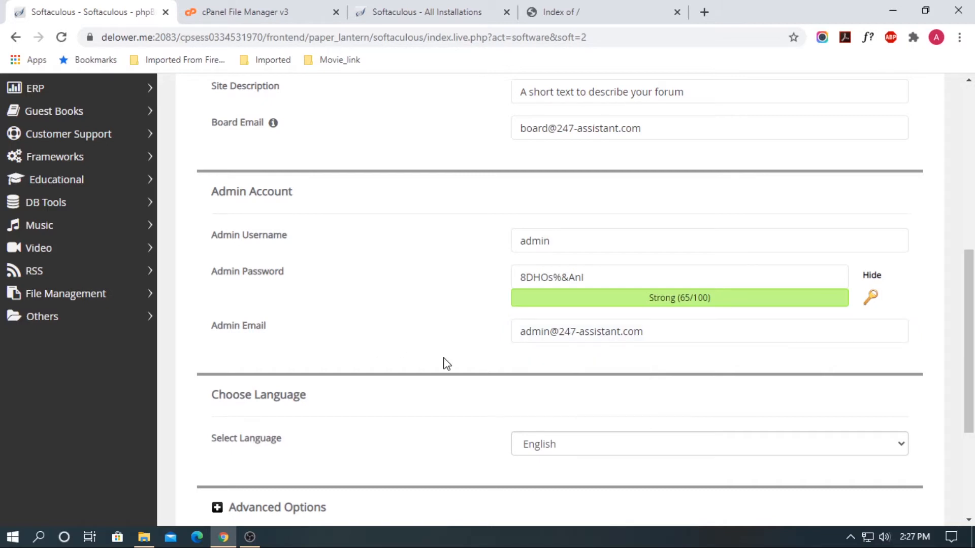
pyautogui.moveTo(624, 278); pyautogui.dragTo(445, 278)
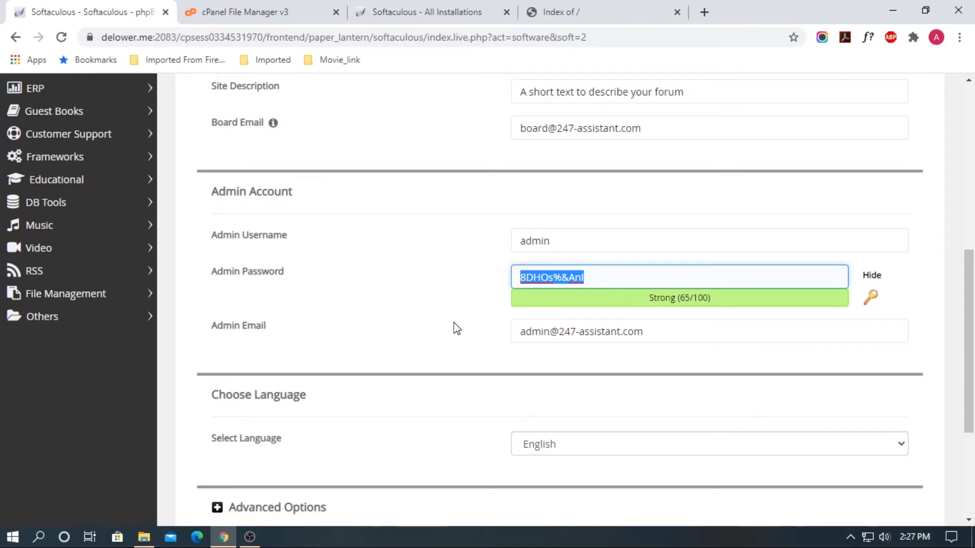
pyautogui.scroll(-4, 457, 329)
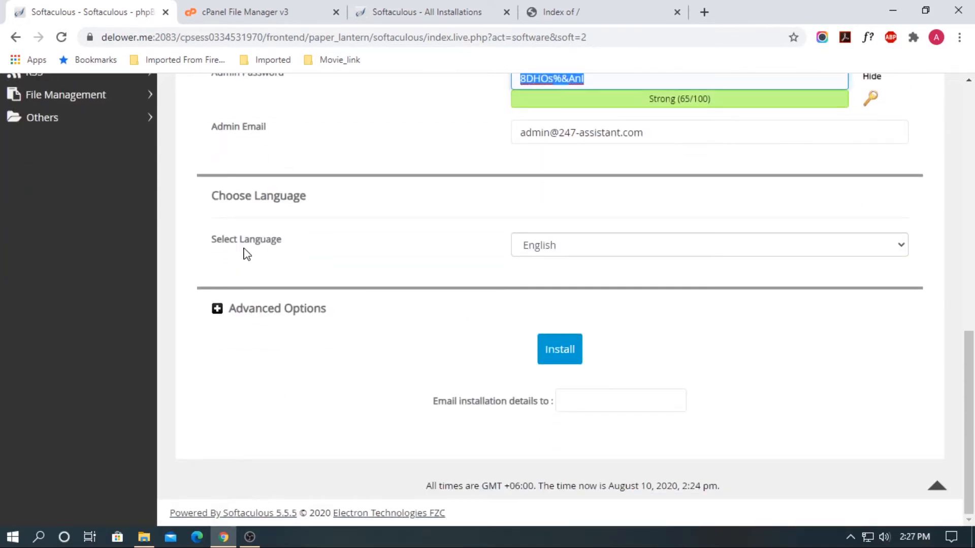
# Keep English as the language and expand Advanced Options, leaving backup location on Default
pyautogui.click(706, 246)
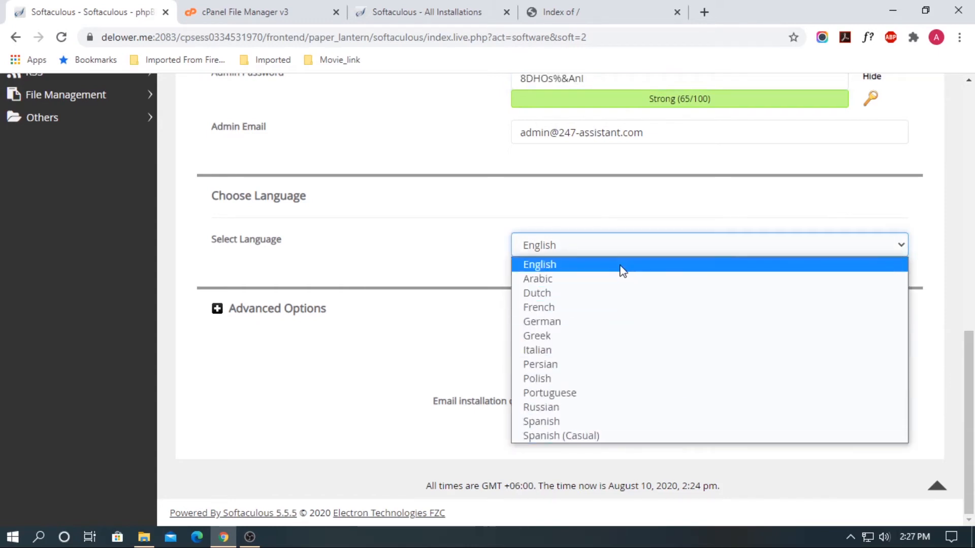
pyautogui.click(417, 260)
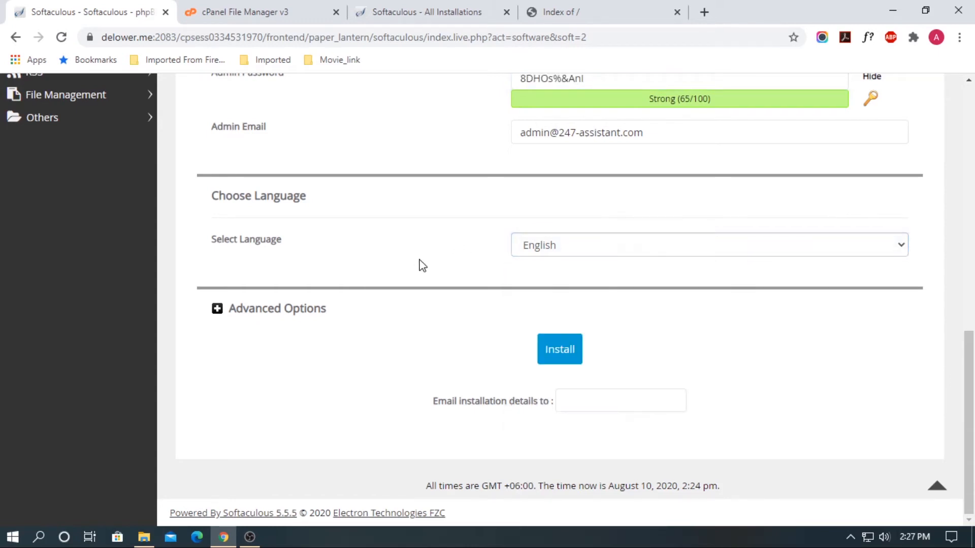
pyautogui.click(216, 309)
pyautogui.scroll(-4, 431, 340)
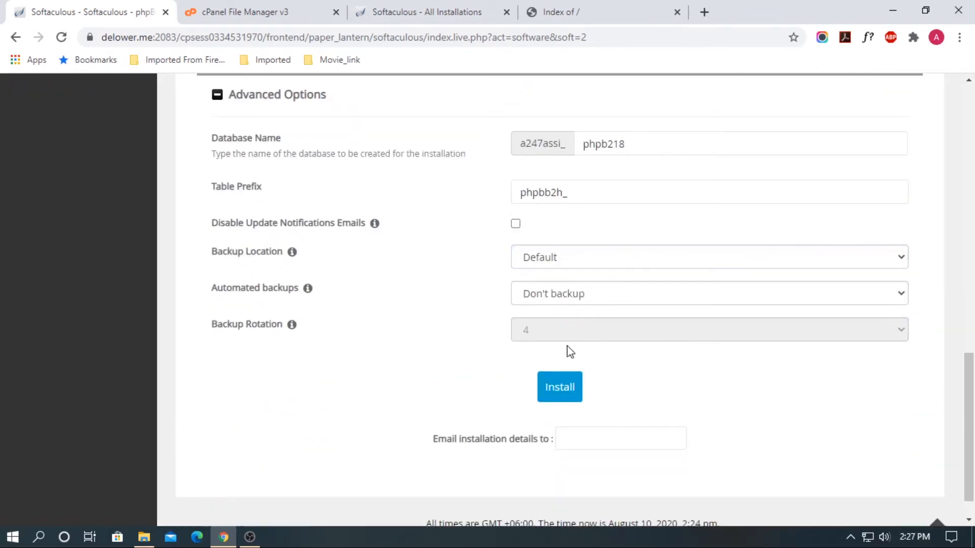
pyautogui.click(578, 188)
pyautogui.click(663, 261)
pyautogui.click(640, 264)
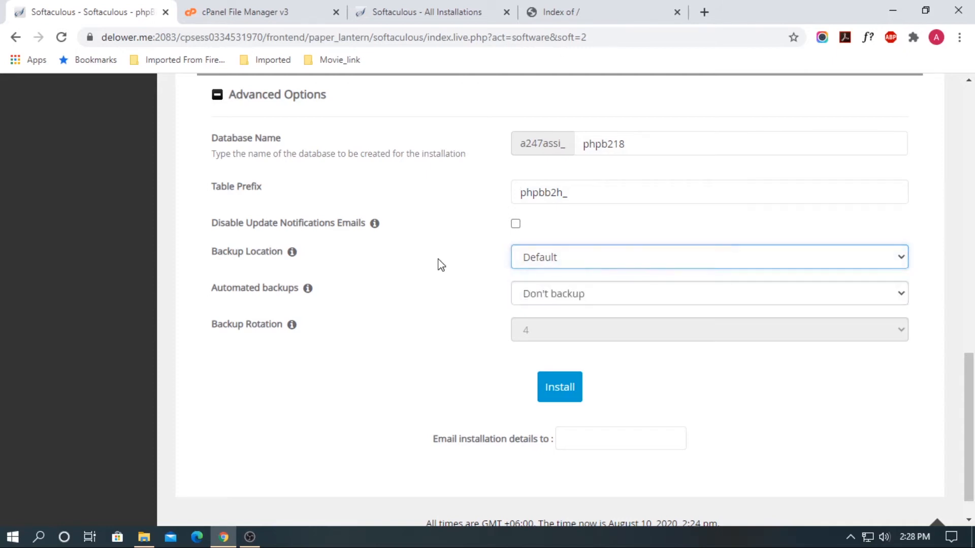
pyautogui.click(440, 264)
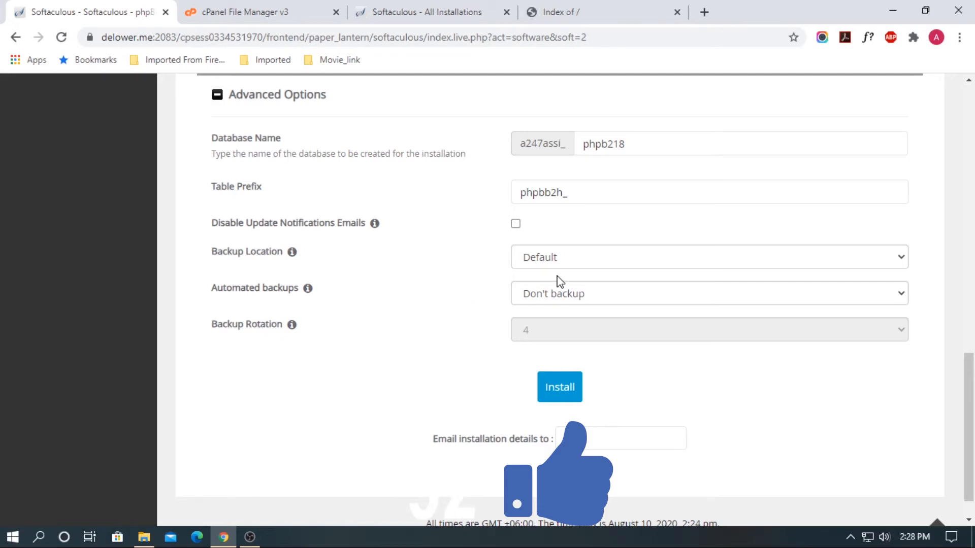
# Try the Custom automated backup schedule, leaving backup rotation at 4
pyautogui.click(571, 287)
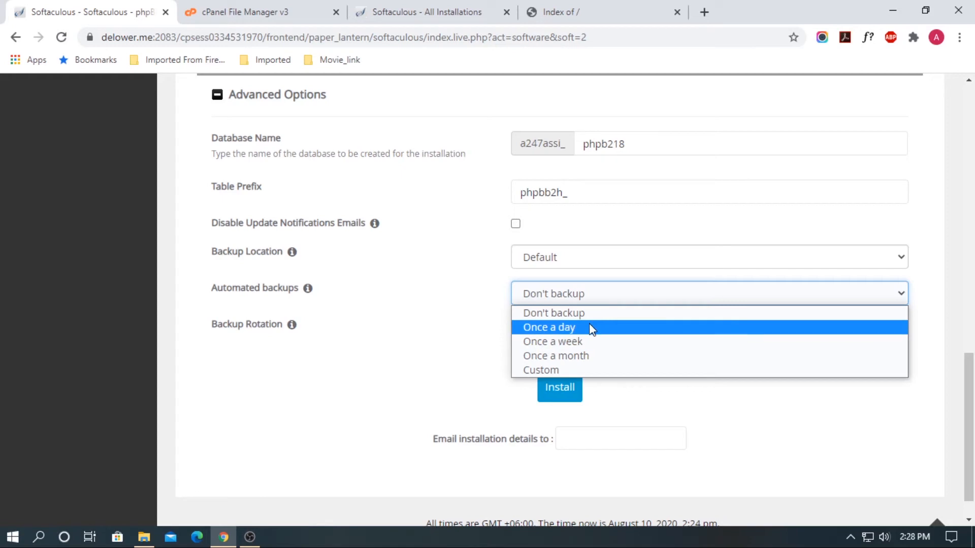
pyautogui.click(260, 331)
pyautogui.click(588, 295)
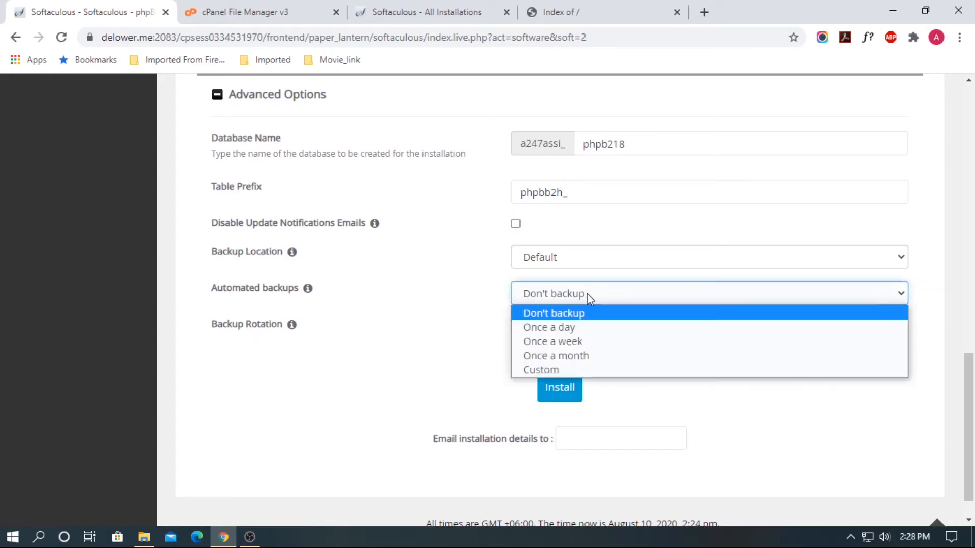
pyautogui.click(558, 370)
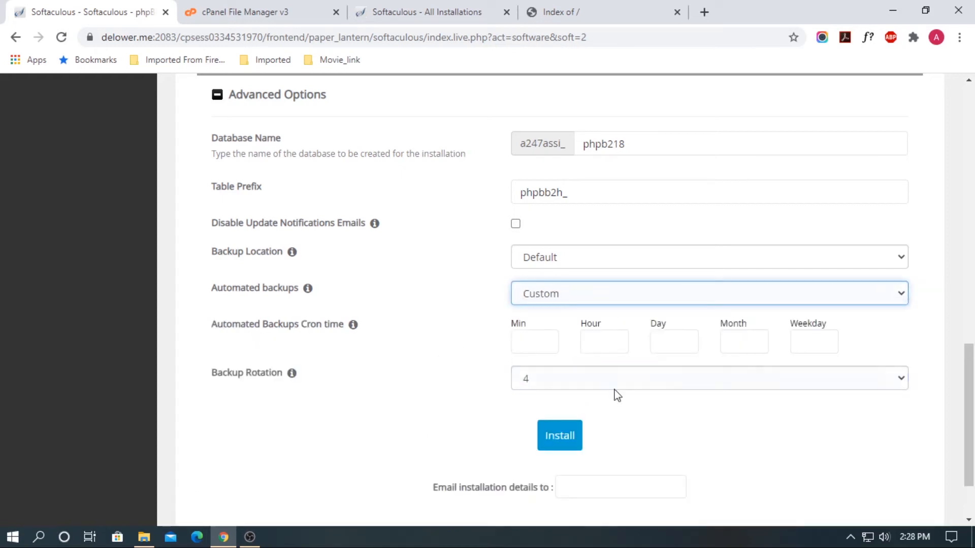
pyautogui.click(626, 382)
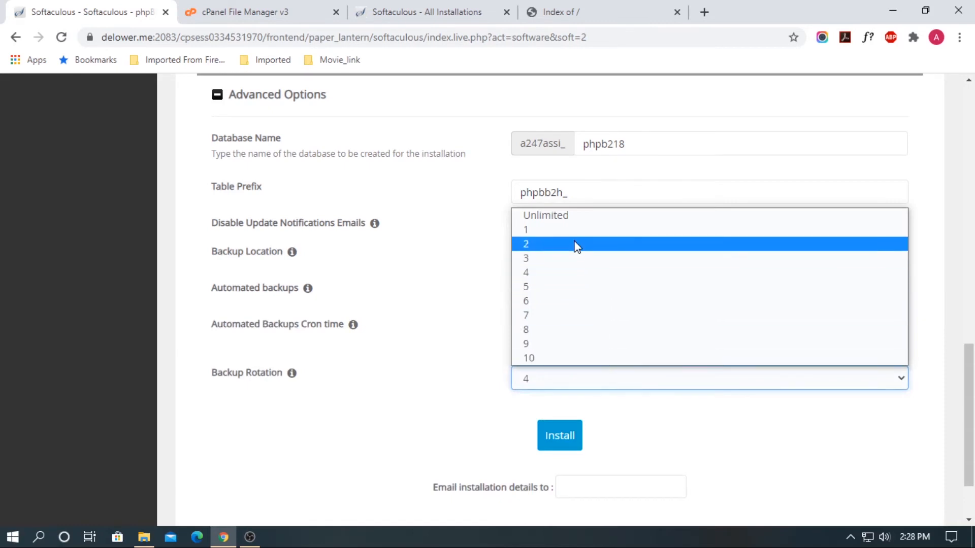
pyautogui.click(418, 405)
# Switch backups to Once a month, then set automated backups to Don't backup
pyautogui.click(607, 293)
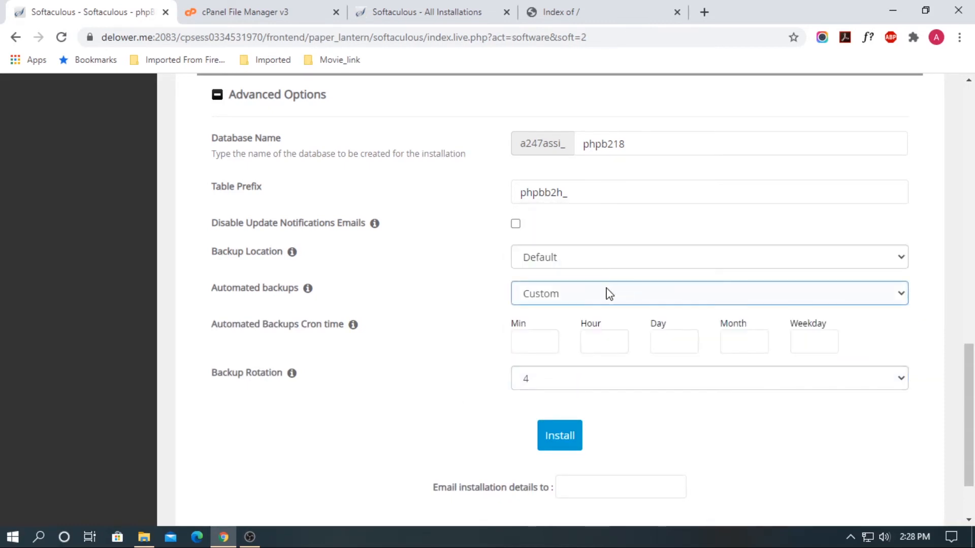
pyautogui.click(592, 358)
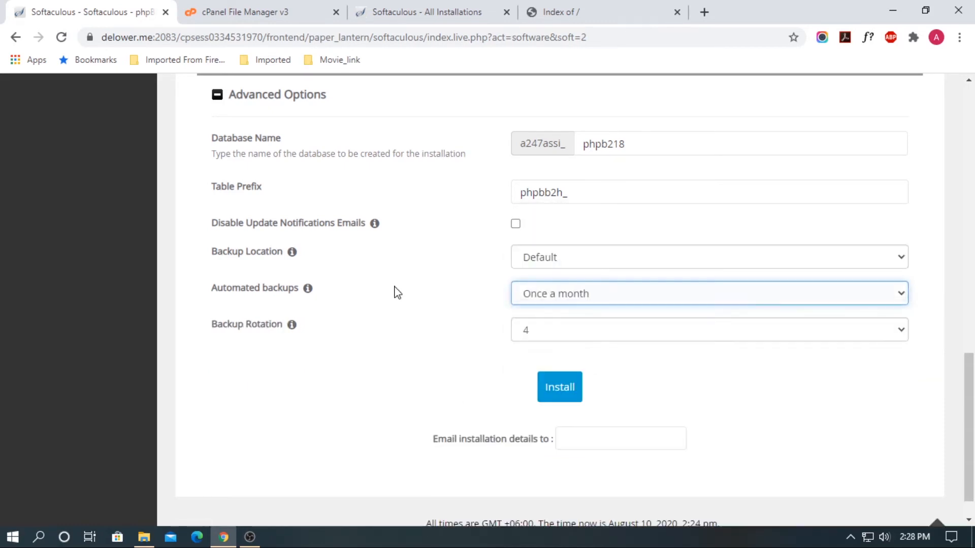
pyautogui.click(612, 335)
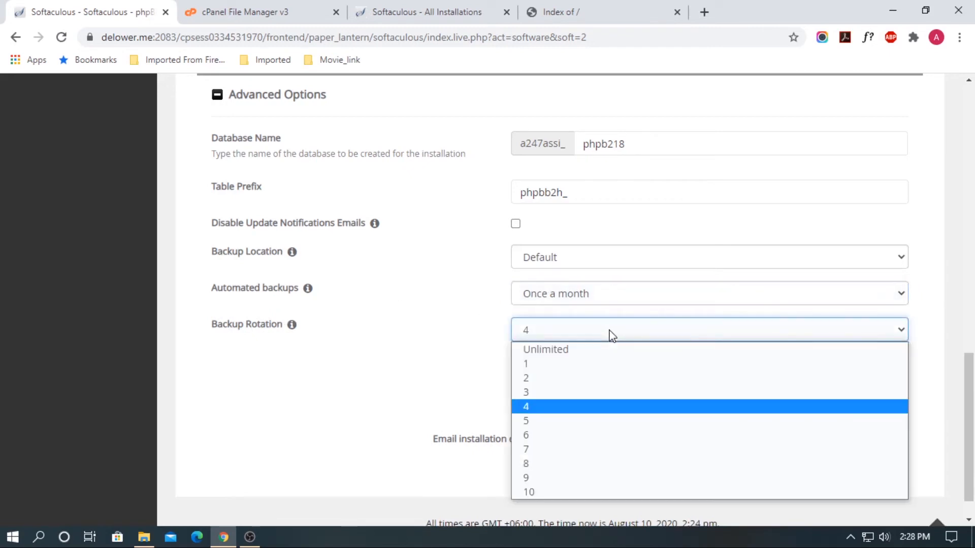
pyautogui.click(582, 407)
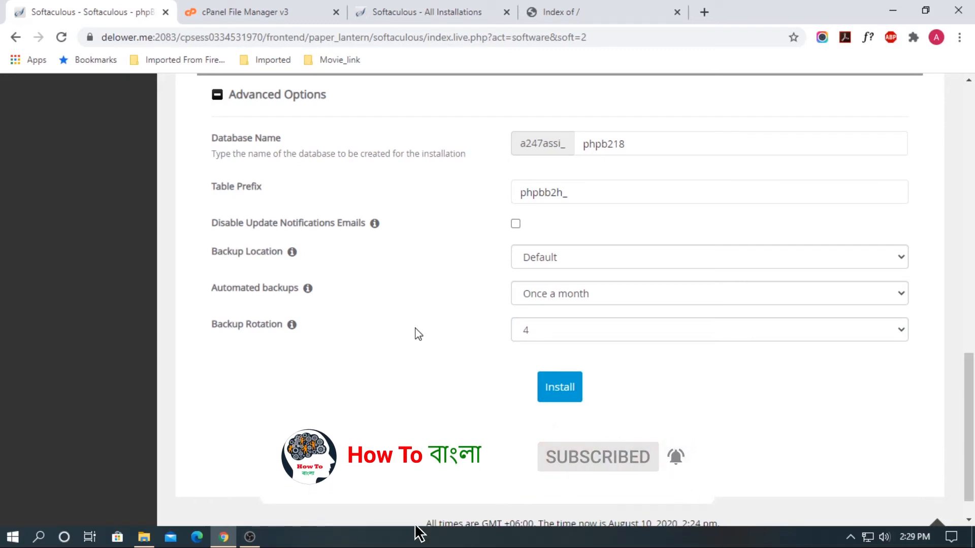
pyautogui.click(605, 304)
pyautogui.click(439, 298)
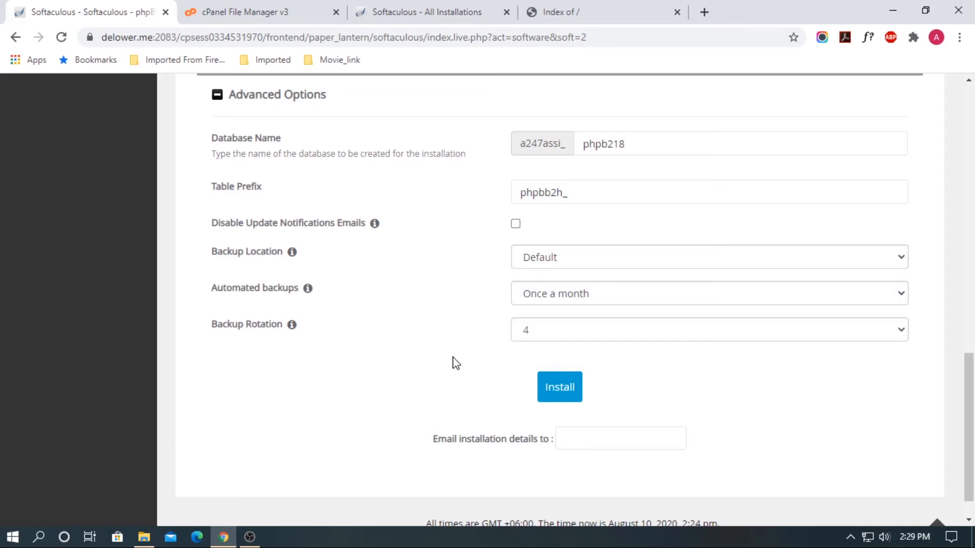
pyautogui.click(629, 295)
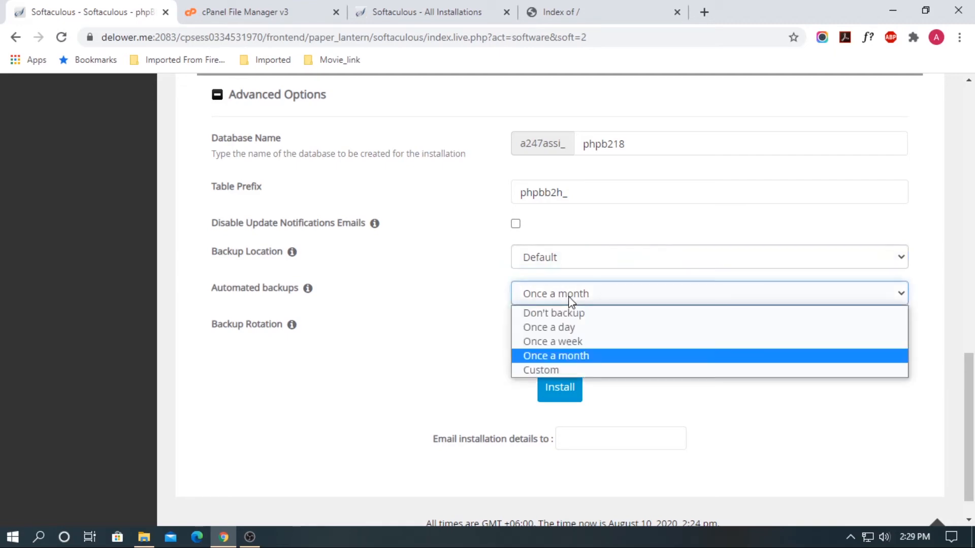
pyautogui.click(608, 315)
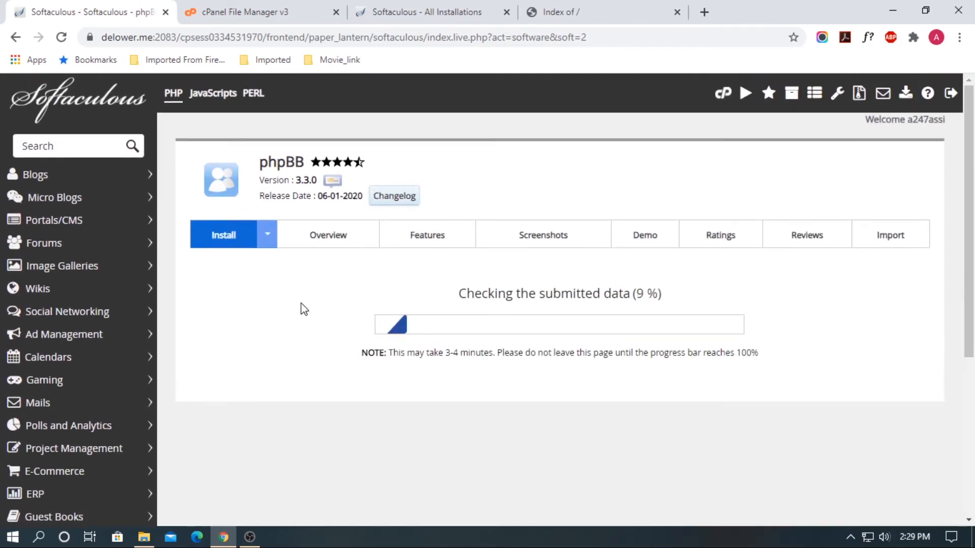
pyautogui.scroll(-5, 637, 374)
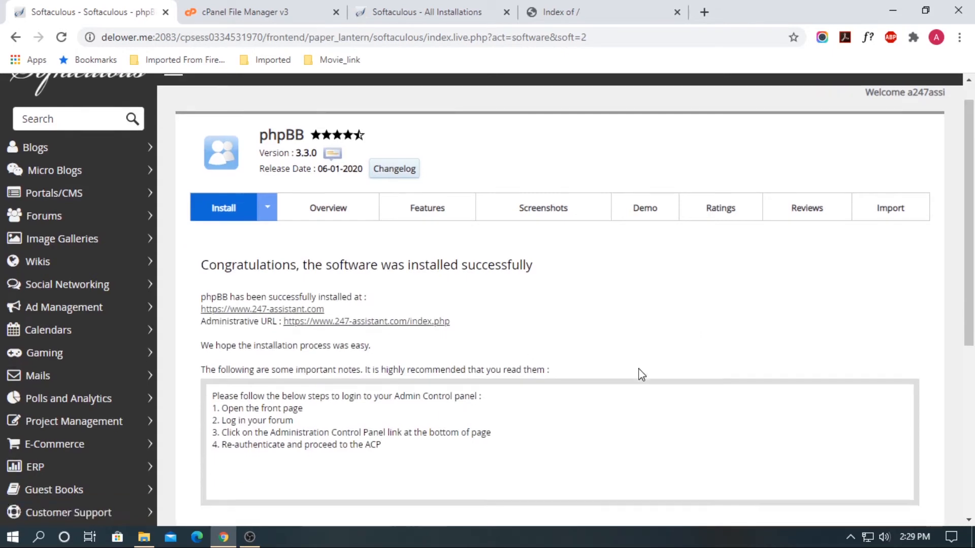
pyautogui.scroll(5, 637, 375)
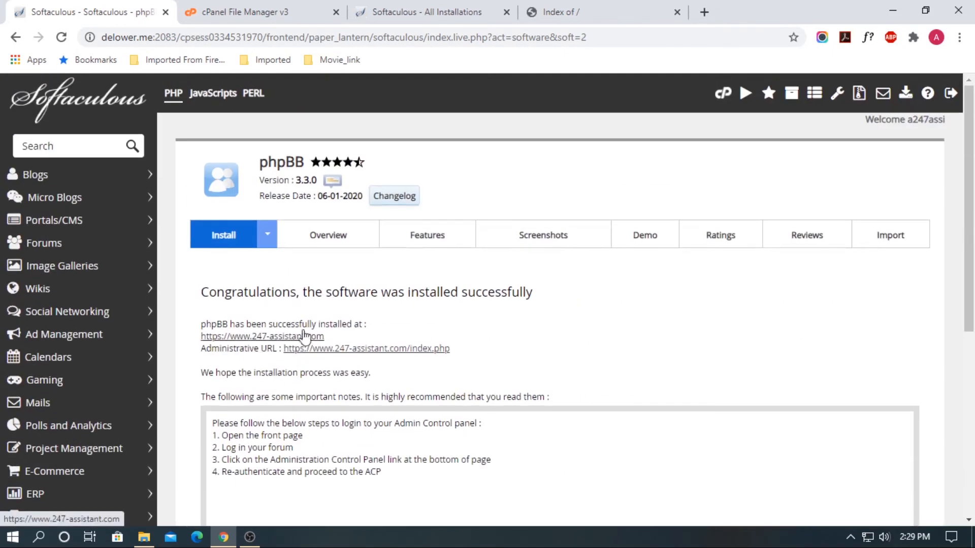
# Open the installed forum at 247-assistant.com in a new tab and switch to it
pyautogui.rightClick(287, 338)
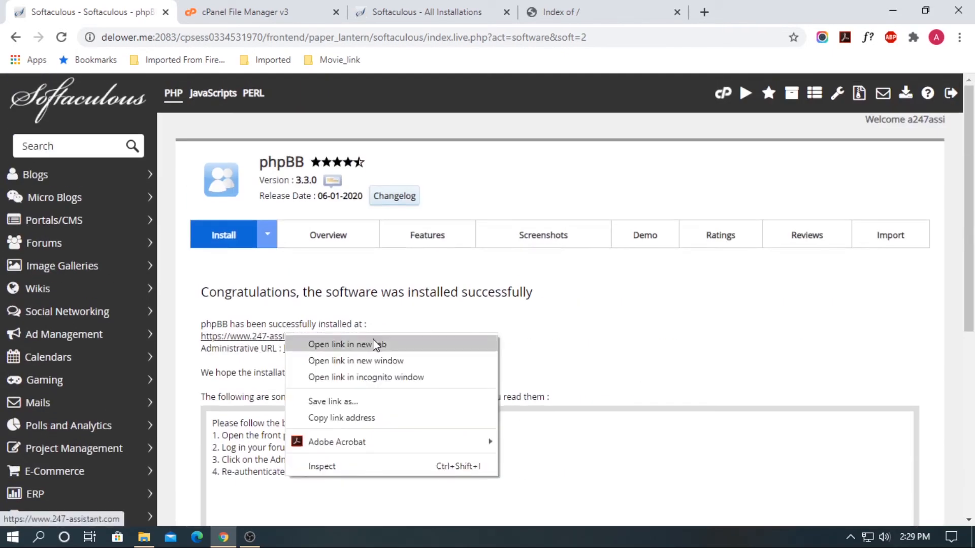
pyautogui.click(374, 342)
pyautogui.hotkey('ctrl', 'Tab')
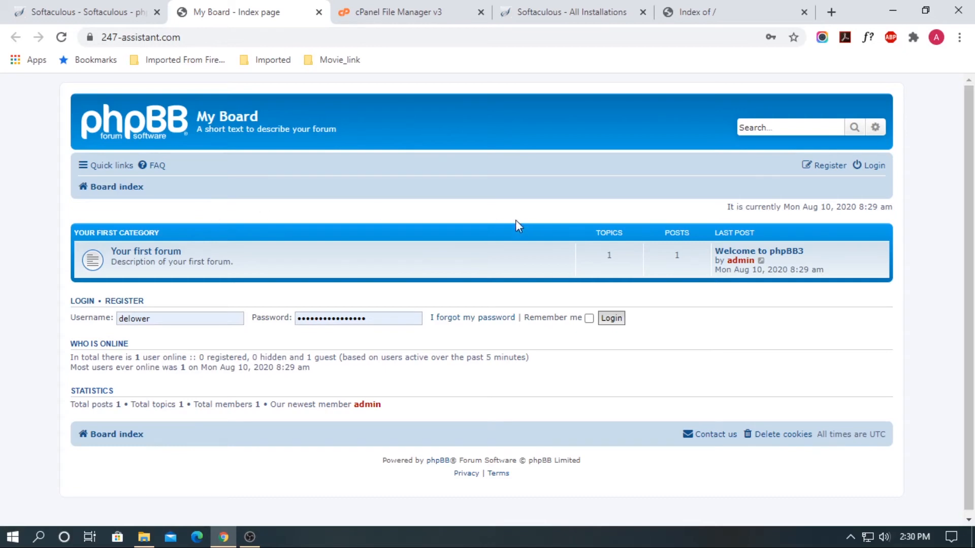
# Log into the board as admin using the saved administrator password
pyautogui.click(874, 167)
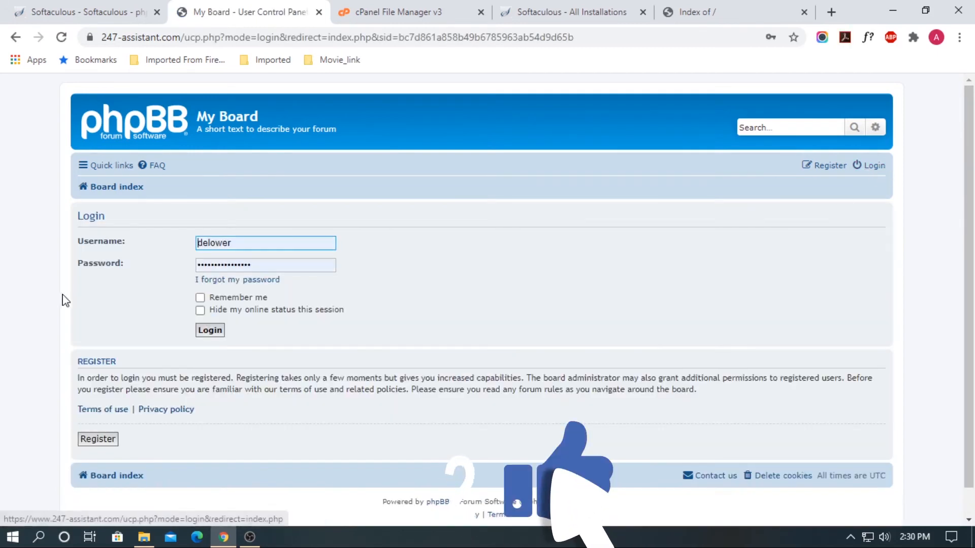
pyautogui.scroll(-1, 294, 457)
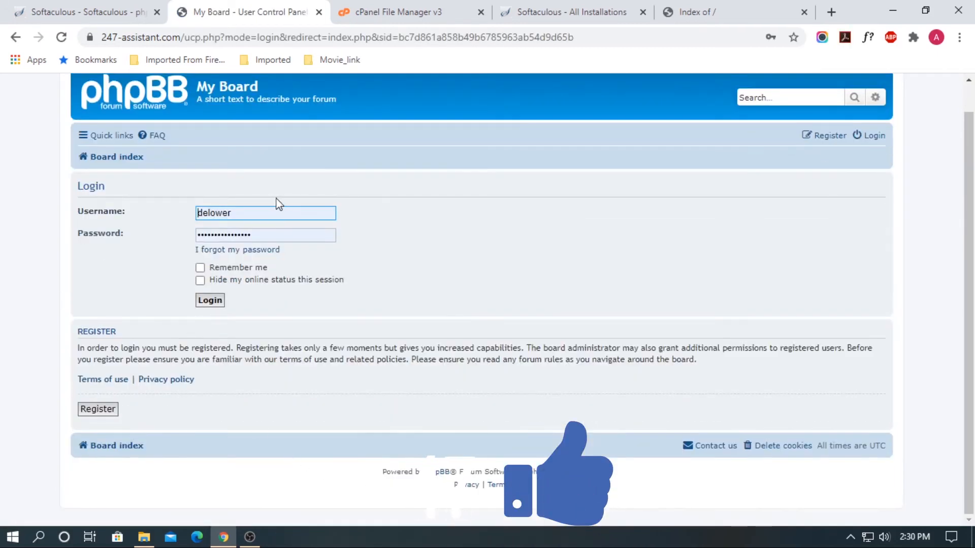
pyautogui.doubleClick(261, 215)
pyautogui.write('admin')
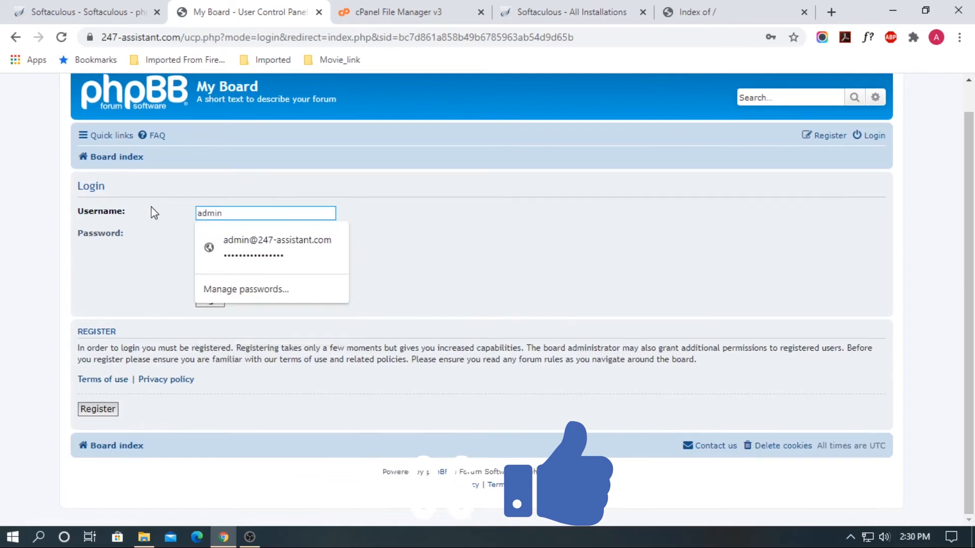
pyautogui.press('Tab')
pyautogui.write('••••••••••')
pyautogui.click(211, 301)
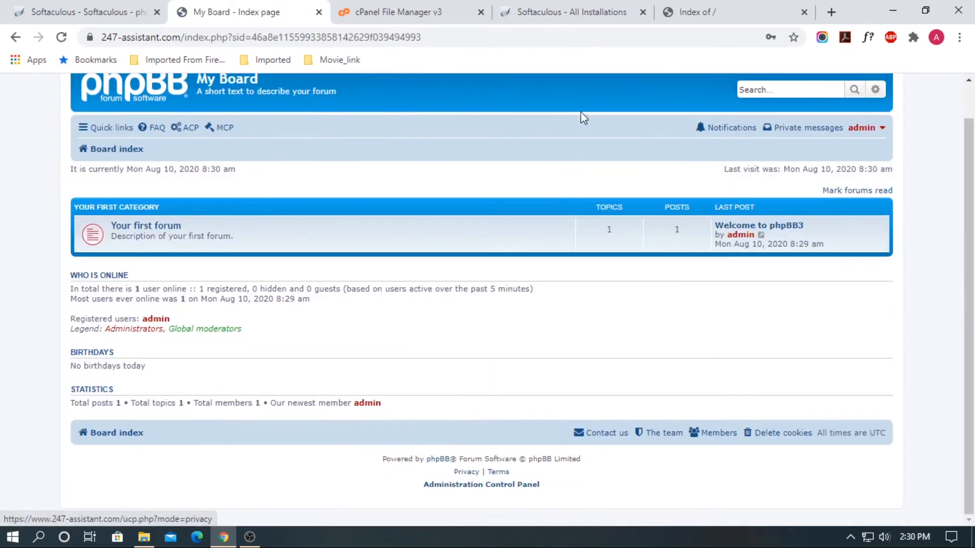
# Browse 'Your first forum' and read the 'Welcome to phpBB3' topic
pyautogui.click(152, 229)
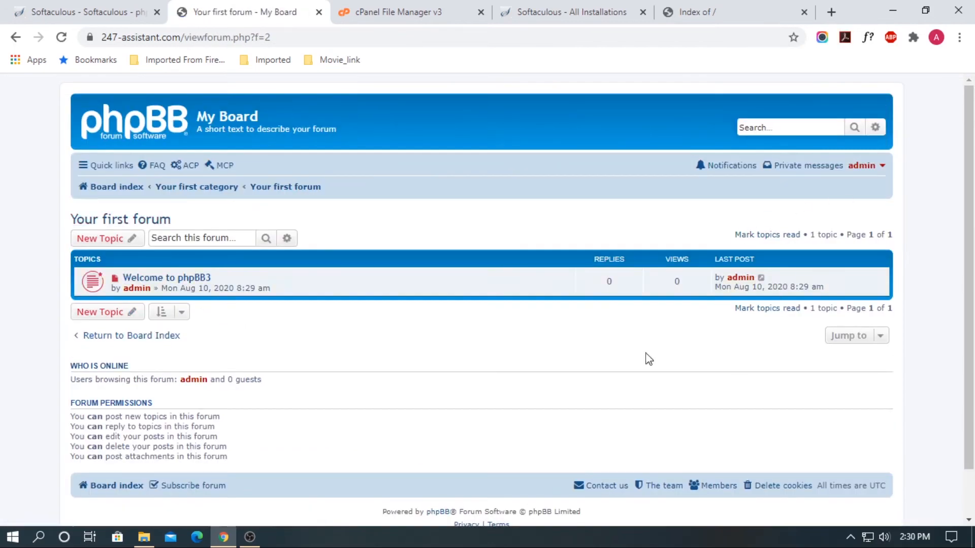
pyautogui.scroll(-1, 647, 357)
pyautogui.click(137, 225)
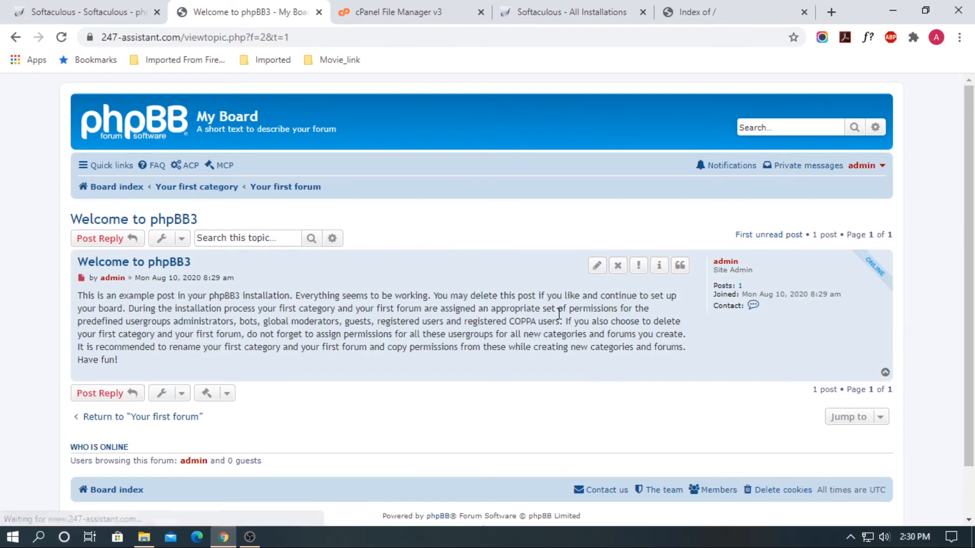
pyautogui.scroll(-1, 560, 310)
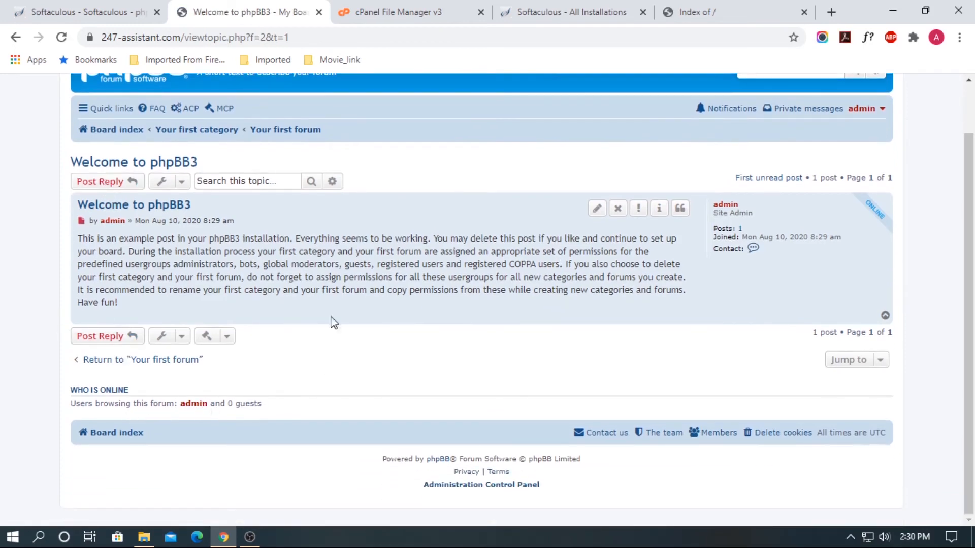
pyautogui.scroll(1, 325, 292)
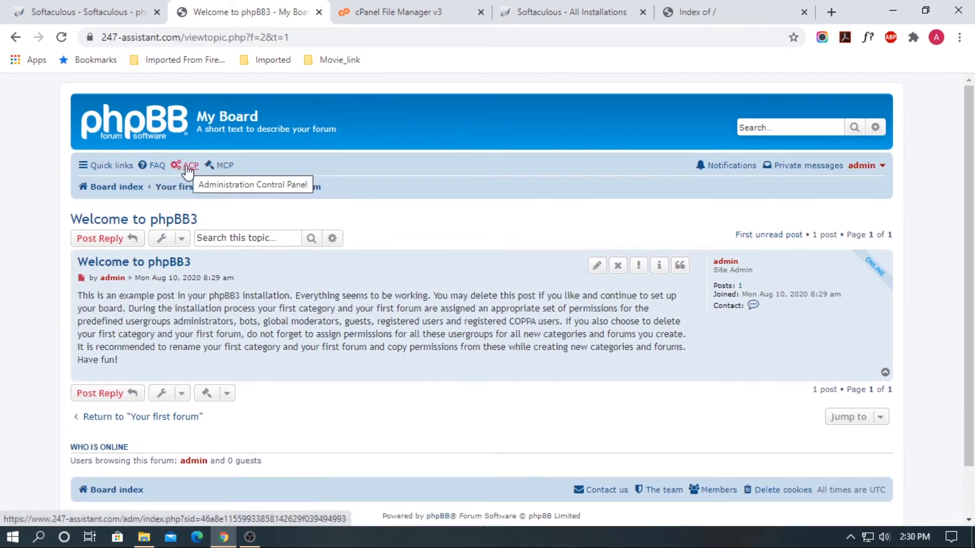
pyautogui.scroll(-1, 359, 236)
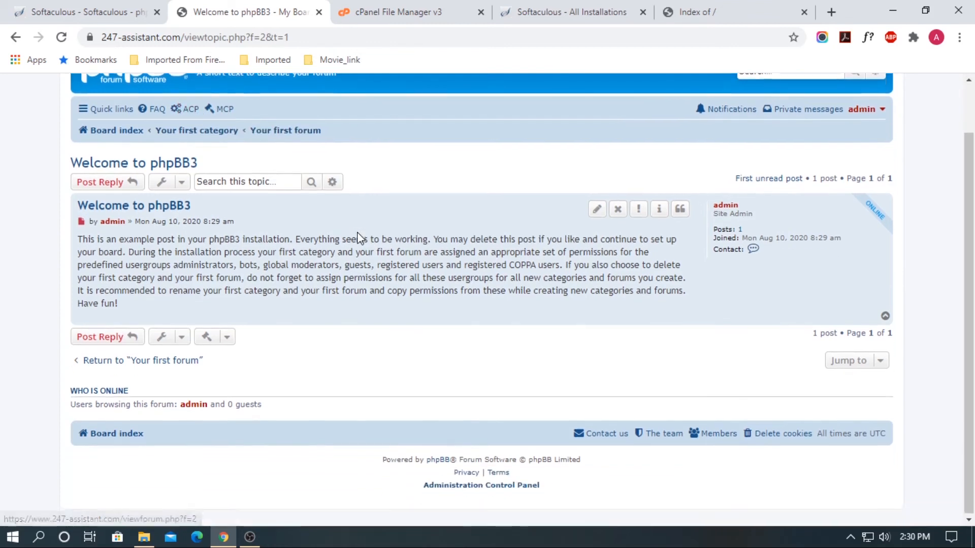
# Enter the Administration Control Panel by re-entering the password, declining the browser's save prompt
pyautogui.click(482, 485)
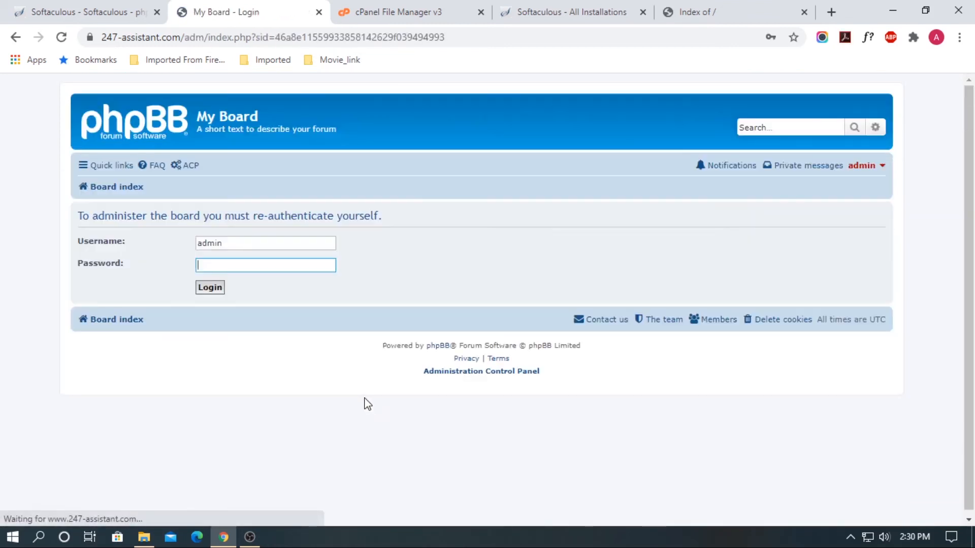
pyautogui.hotkey('ctrl', 'v')
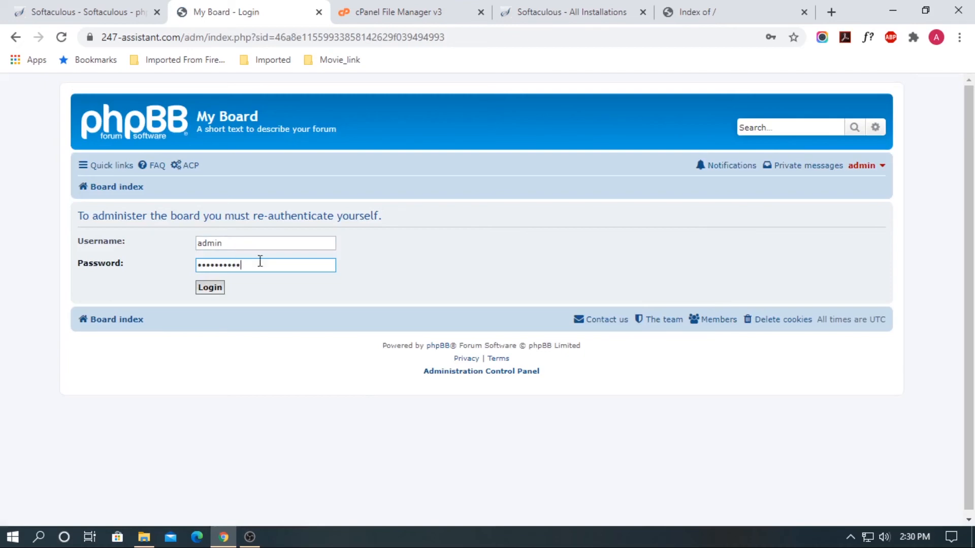
pyautogui.press('Return')
pyautogui.click(786, 272)
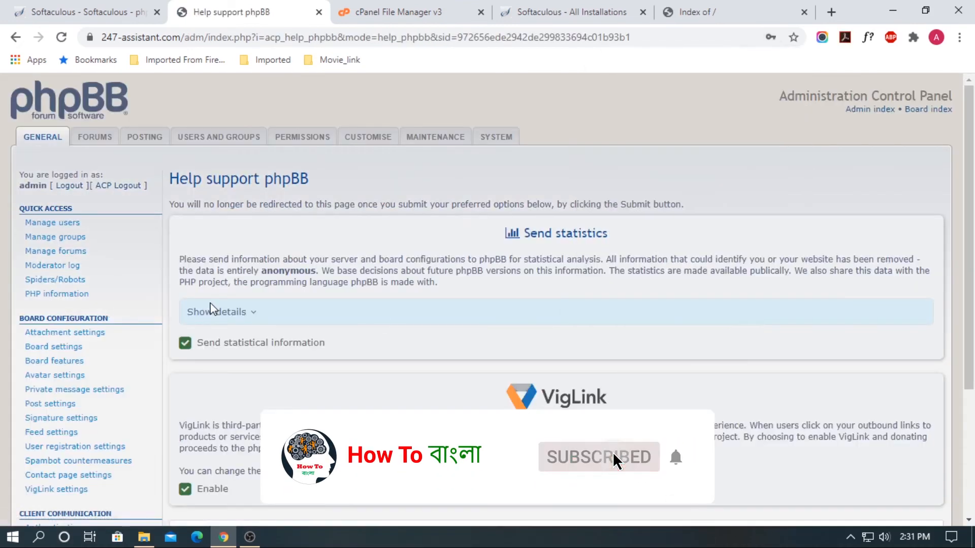
# View the ACP's Manage users page and Forums tab, then return to the Softaculous results tab
pyautogui.scroll(-1, 631, 235)
pyautogui.scroll(-3, 631, 235)
pyautogui.scroll(4, 226, 374)
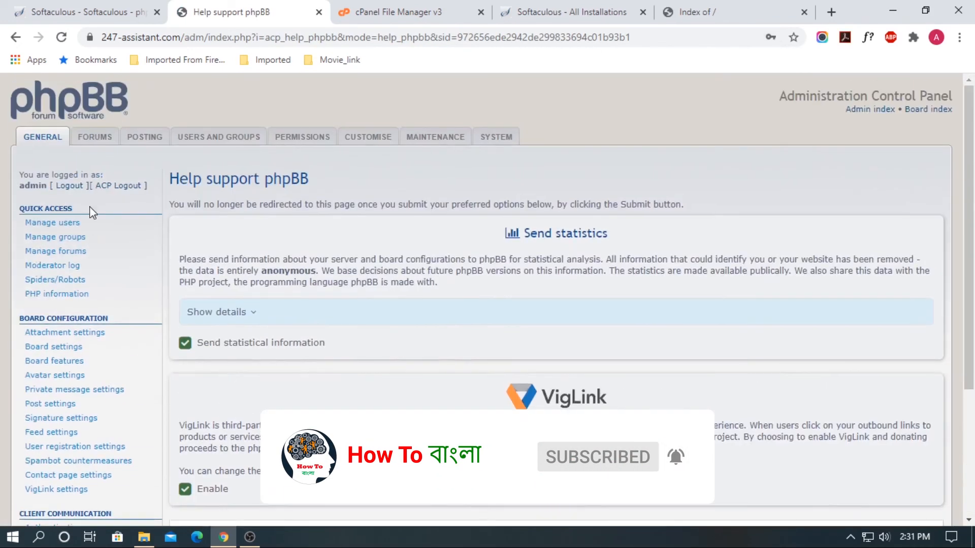
pyautogui.click(49, 224)
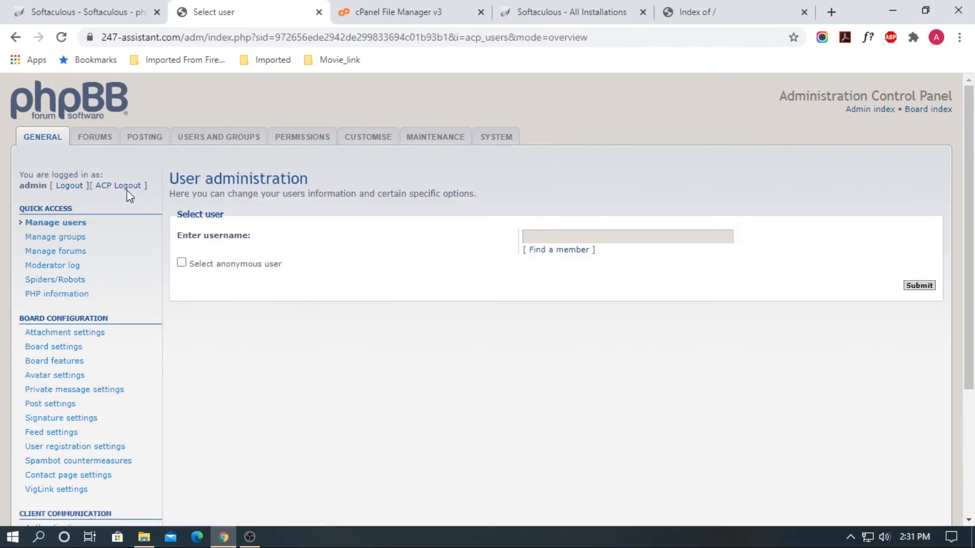
pyautogui.click(94, 137)
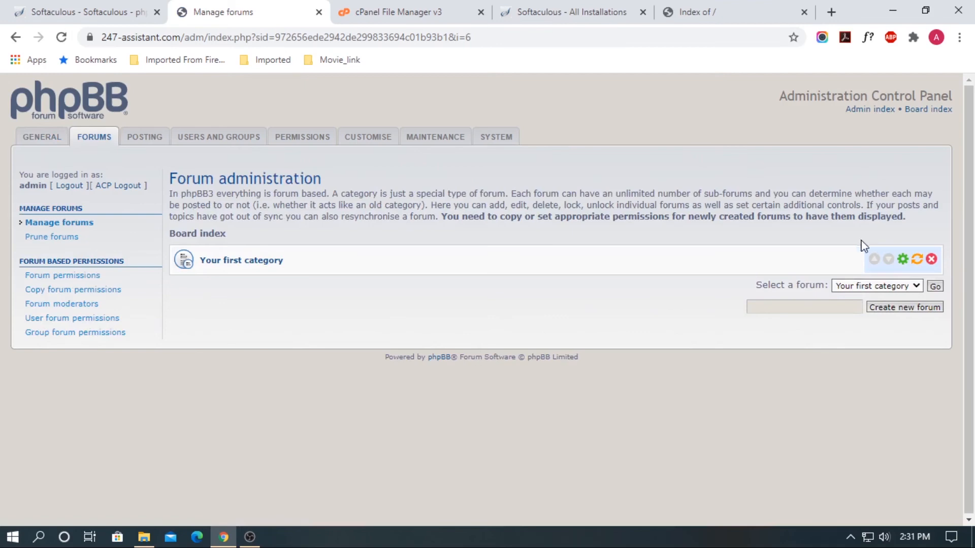
pyautogui.click(145, 12)
pyautogui.scroll(5, 602, 290)
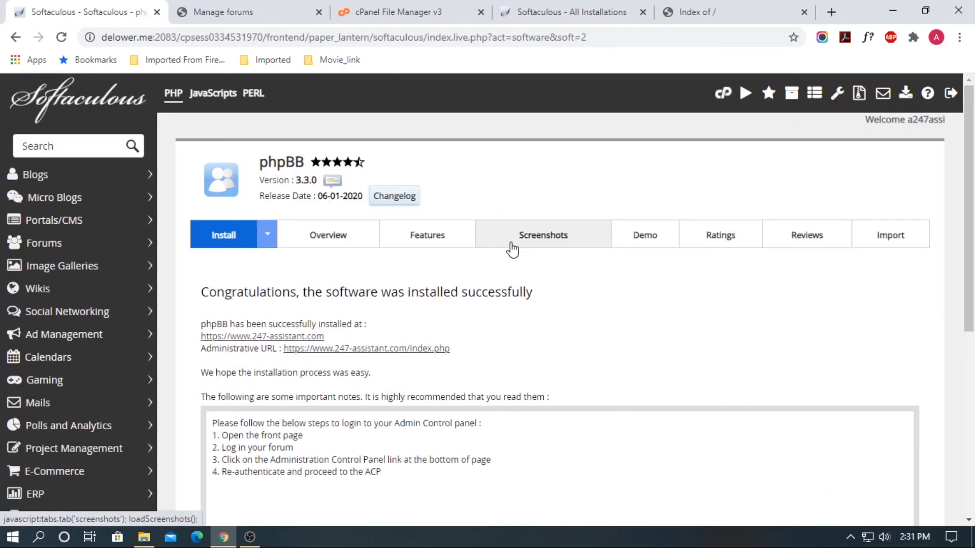